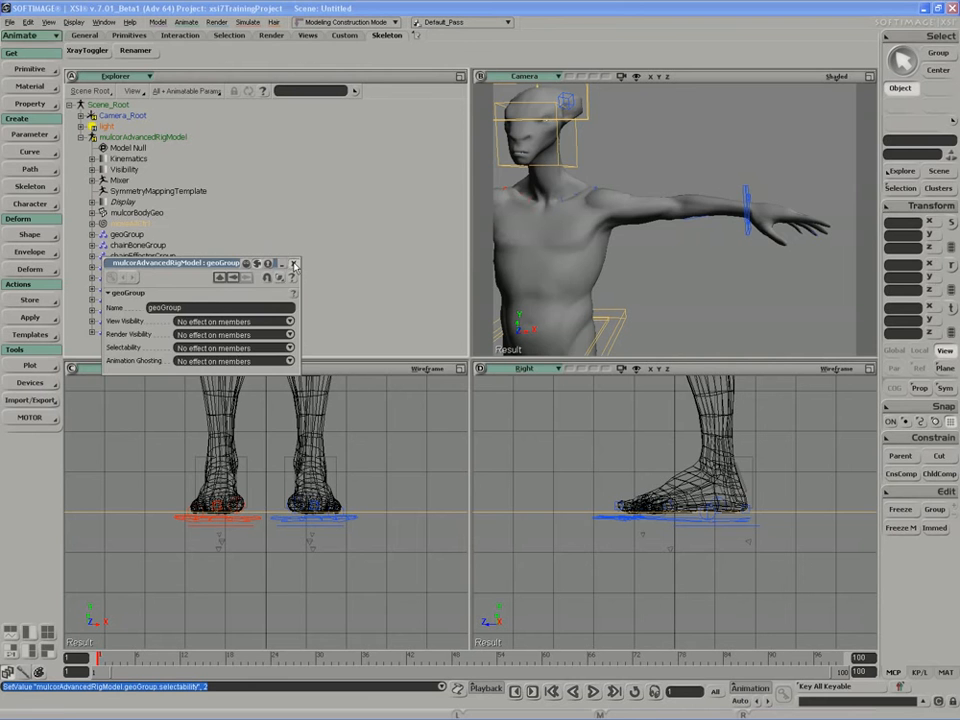
# Close the geoGroup properties, select mulcorBodyGeo and examine its weight-paint colors in an enlarged camera view
pyautogui.click(293, 264)
pyautogui.click(137, 212)
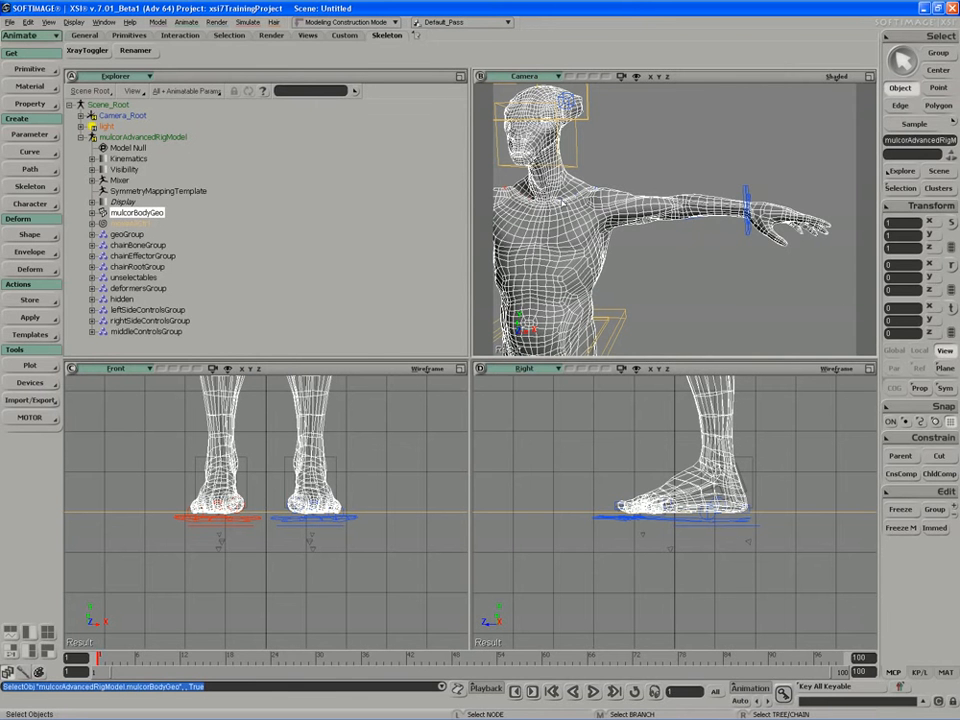
pyautogui.press('w')
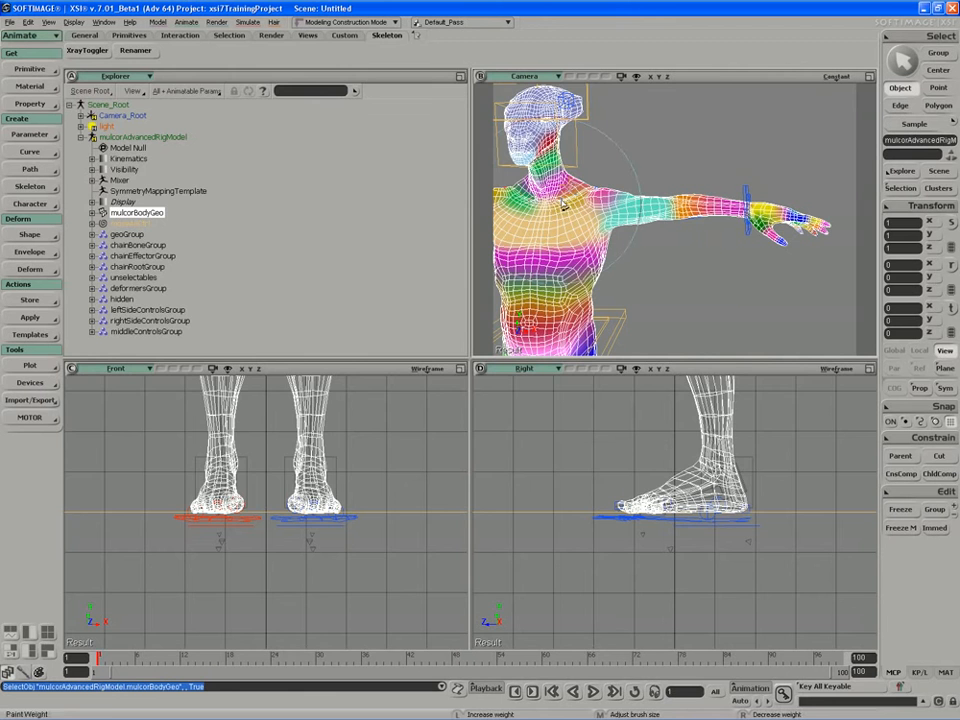
pyautogui.click(868, 76)
pyautogui.press('s')
pyautogui.press('w')
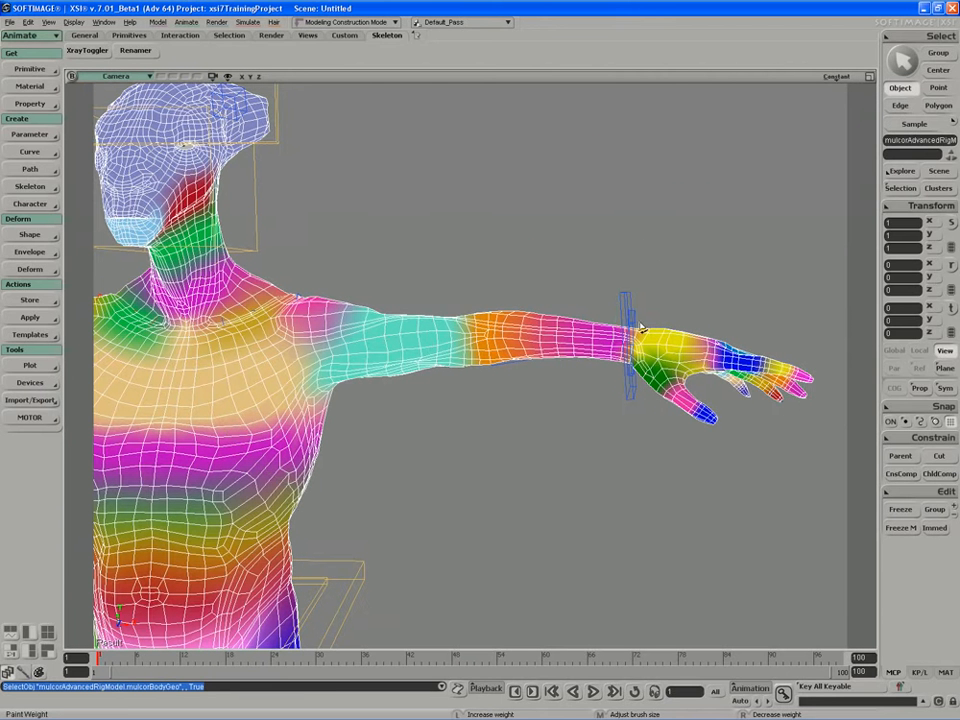
pyautogui.click(869, 77)
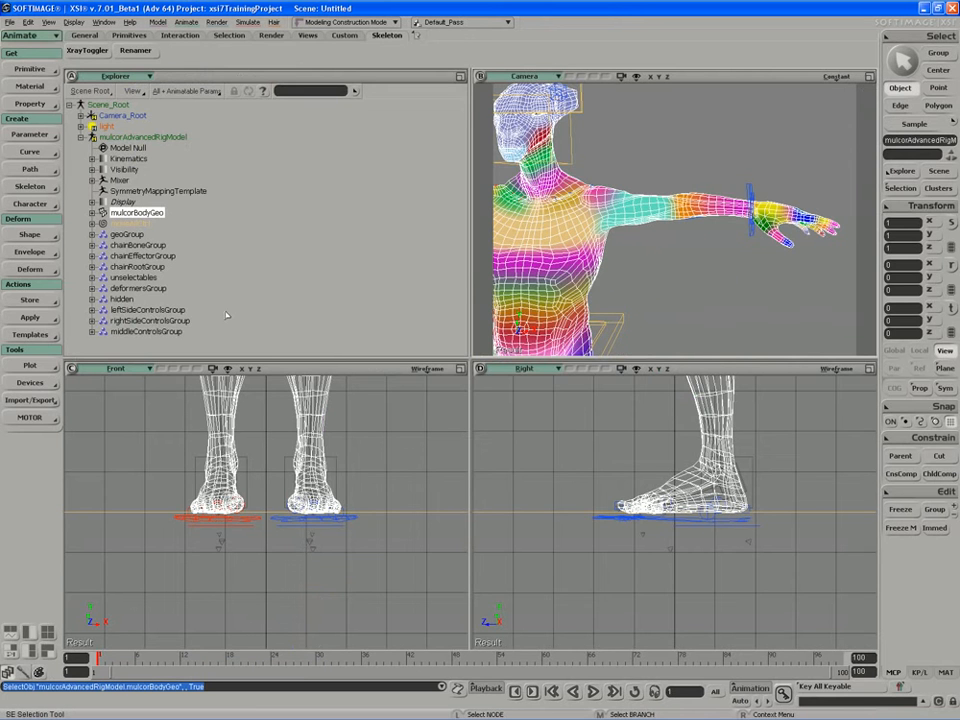
# Select the left, right and middle controls groups in turn to check their members, clear the selection and expand middleControlsGroup
pyautogui.click(135, 310)
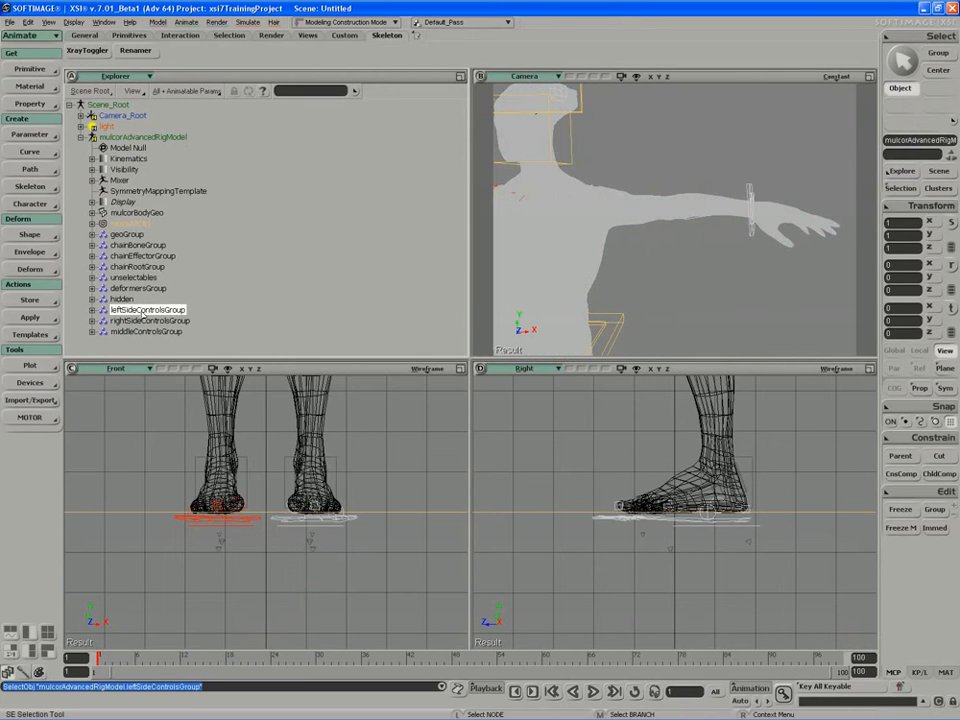
pyautogui.click(130, 321)
pyautogui.click(128, 331)
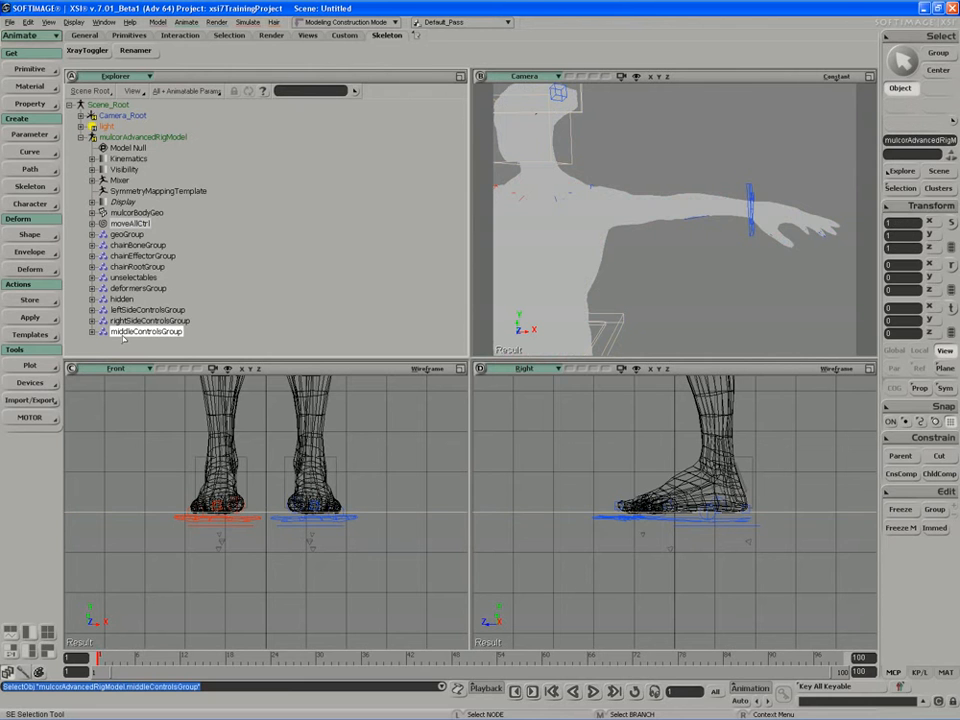
pyautogui.click(219, 338)
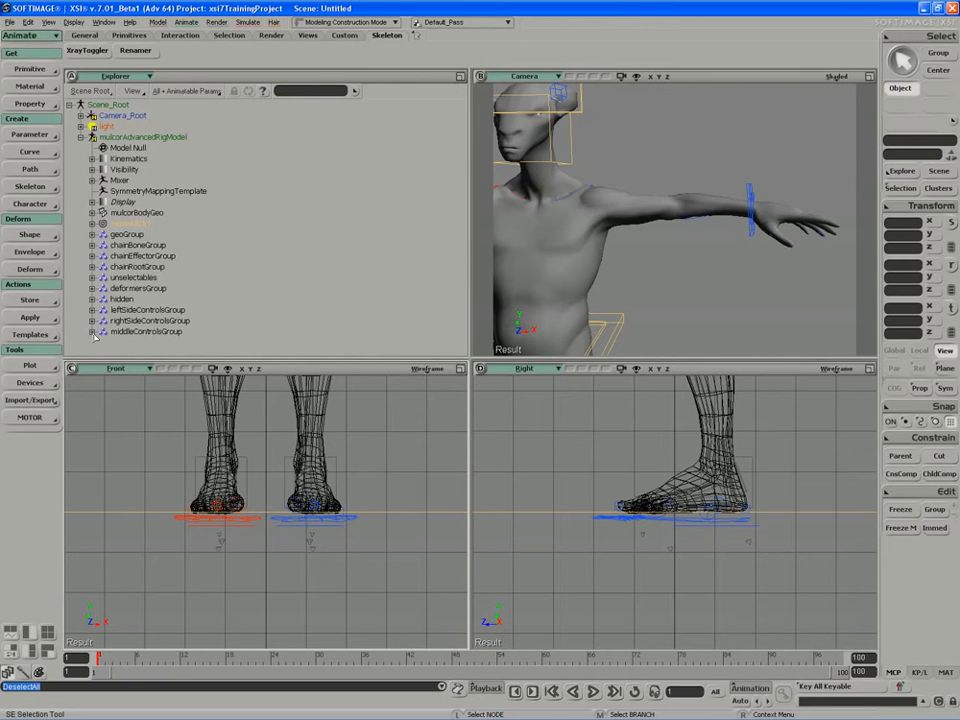
pyautogui.click(92, 332)
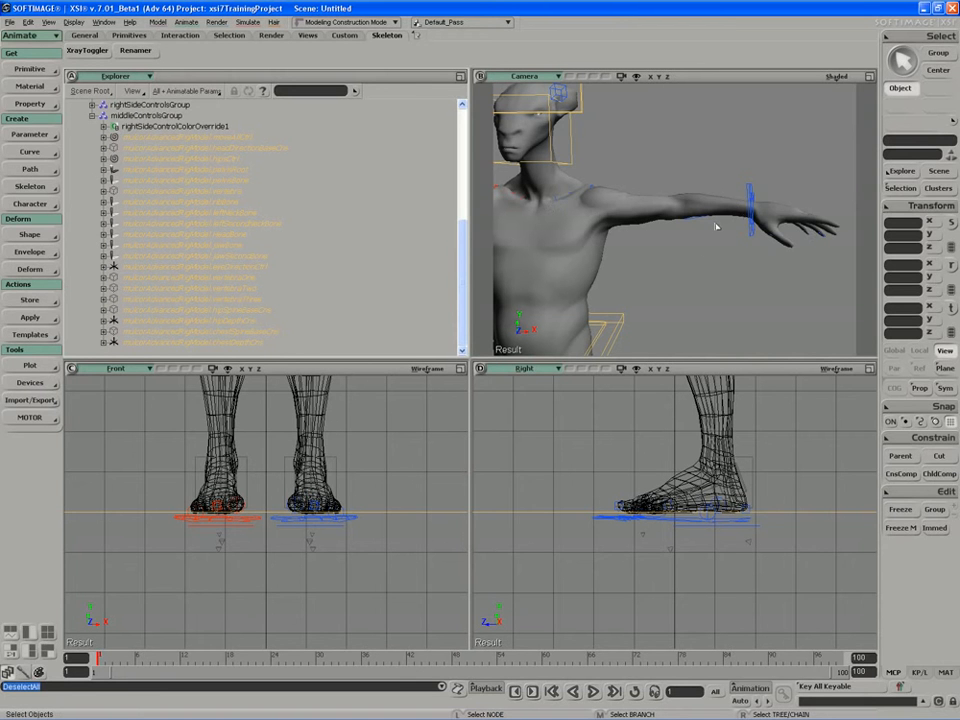
# Create a new empty group named boneColorHolder under the scene root
pyautogui.click(934, 509)
pyautogui.click(190, 307)
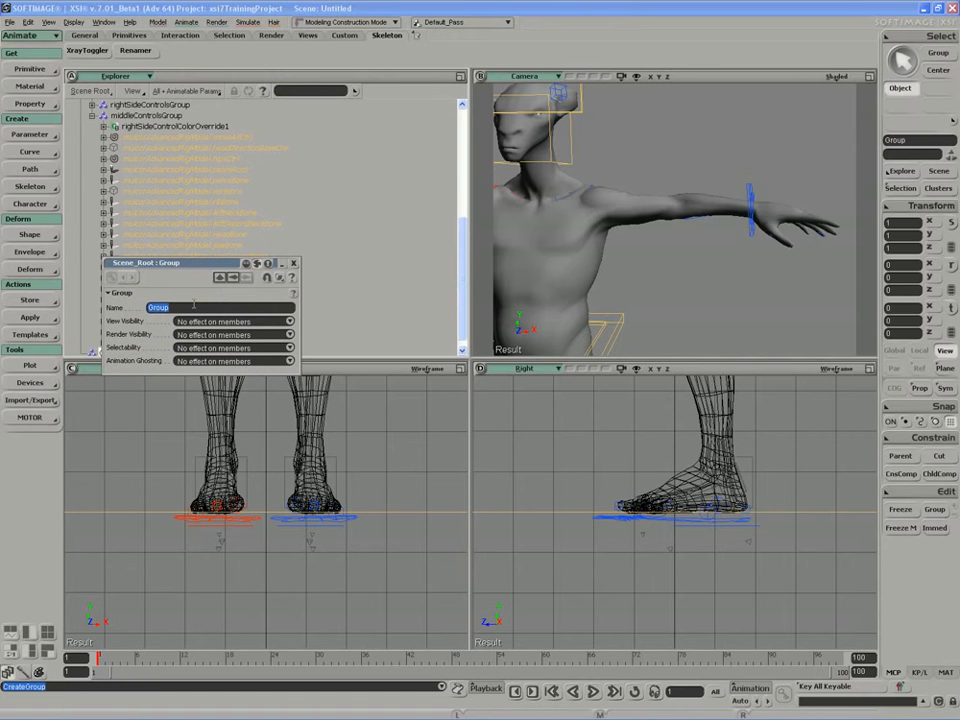
pyautogui.write('c')
pyautogui.press('Return')
pyautogui.click(293, 264)
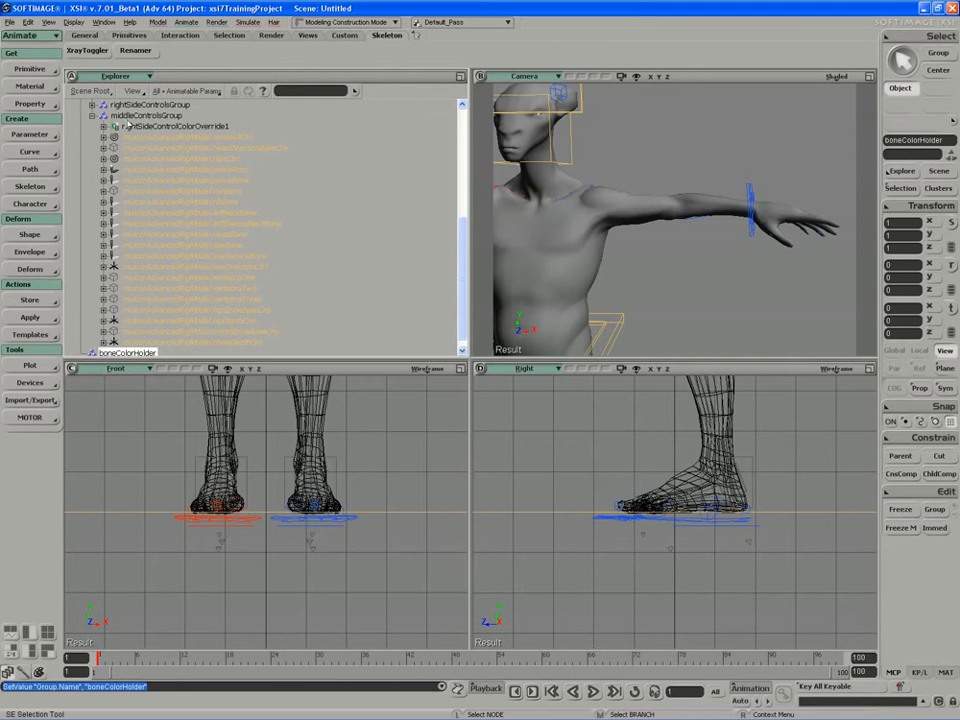
# Select the color override in middleControlsGroup and expand rightSideControlsGroup to compare the override names
pyautogui.moveTo(127, 124); pyautogui.dragTo(281, 273)
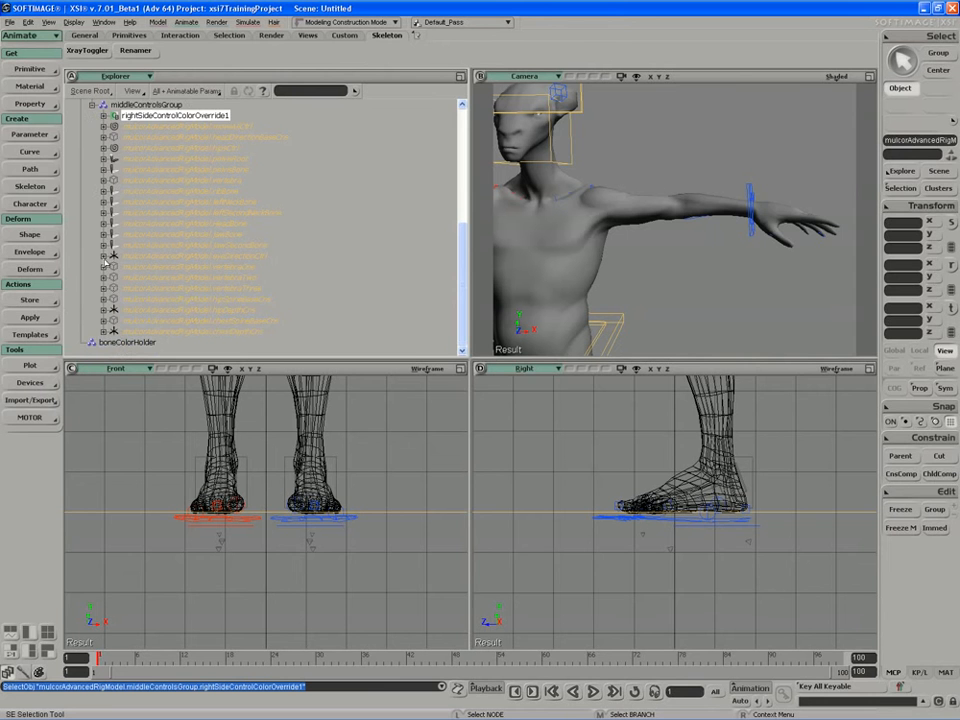
pyautogui.scroll(2, 319, 231)
pyautogui.click(101, 146)
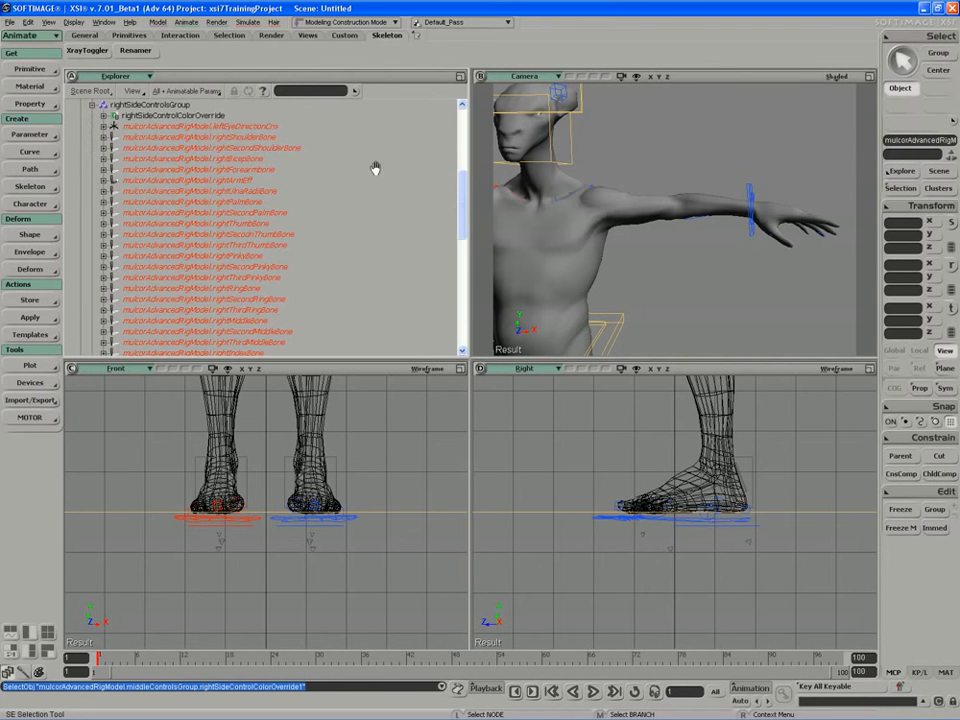
pyautogui.moveTo(375, 169); pyautogui.dragTo(362, 271, button='middle')
pyautogui.moveTo(408, 219); pyautogui.dragTo(395, 187, button='middle')
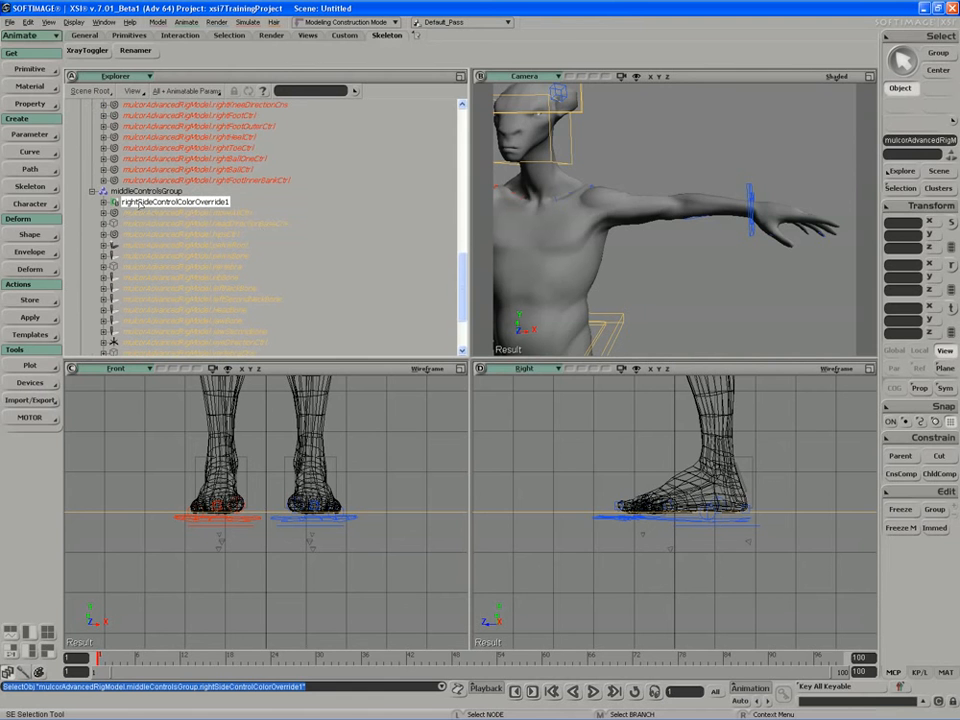
# Rename the color override in middleControlsGroup as middleControlColorOverride
pyautogui.doubleClick(140, 204)
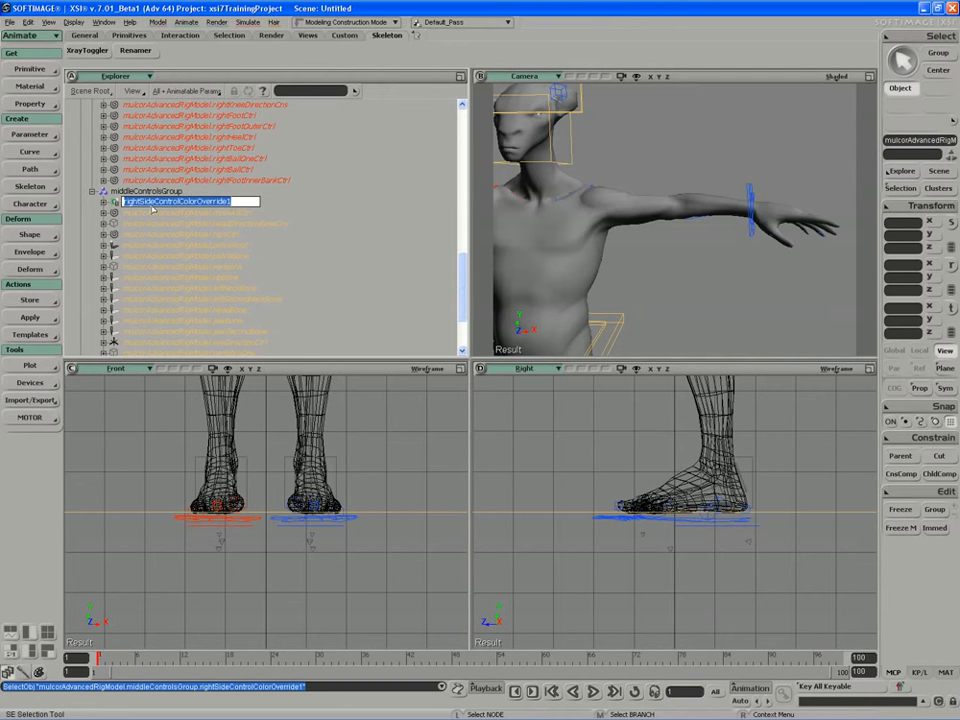
pyautogui.press('Home')
pyautogui.press('Delete')
pyautogui.press('Delete')
pyautogui.press('Delete')
pyautogui.press('Delete')
pyautogui.press('Delete')
pyautogui.press('Delete')
pyautogui.press('Delete')
pyautogui.press('Delete')
pyautogui.press('Delete')
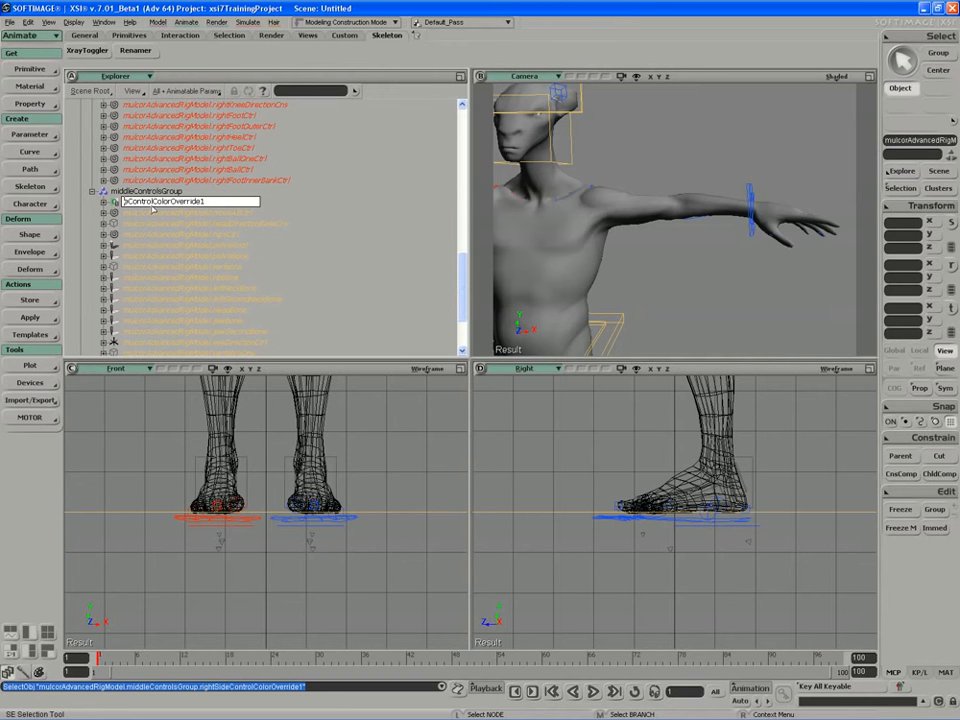
pyautogui.write('middle')
pyautogui.press('Return')
pyautogui.press('F2')
pyautogui.press('End')
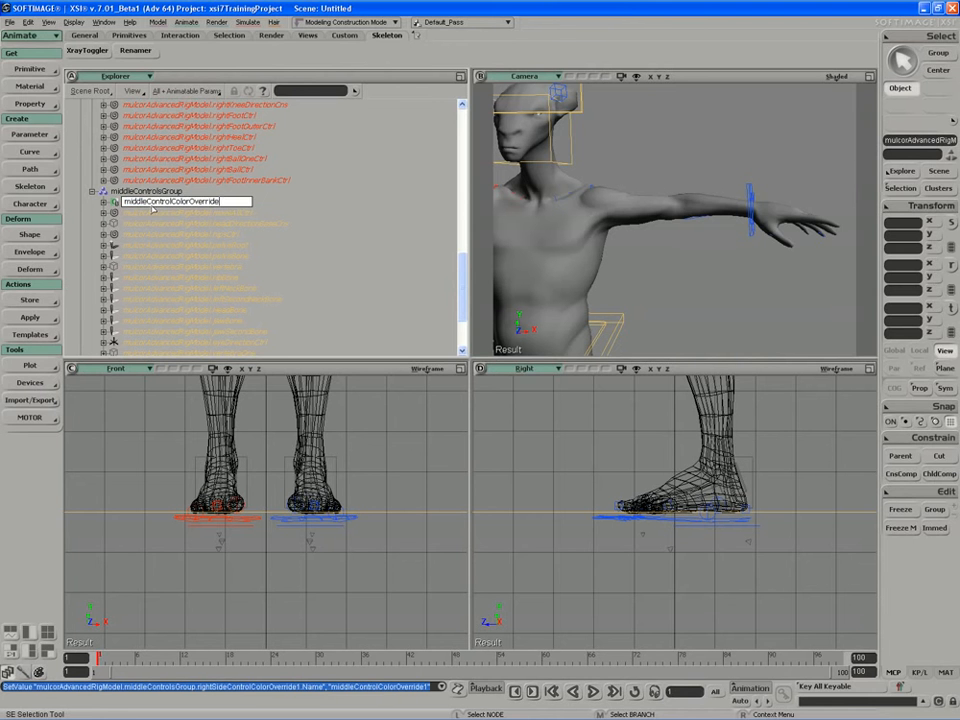
pyautogui.press('Return')
# Expand leftSideControlsGroup and rename its color override as leftSideControlColorOverride
pyautogui.scroll(10, 333, 253)
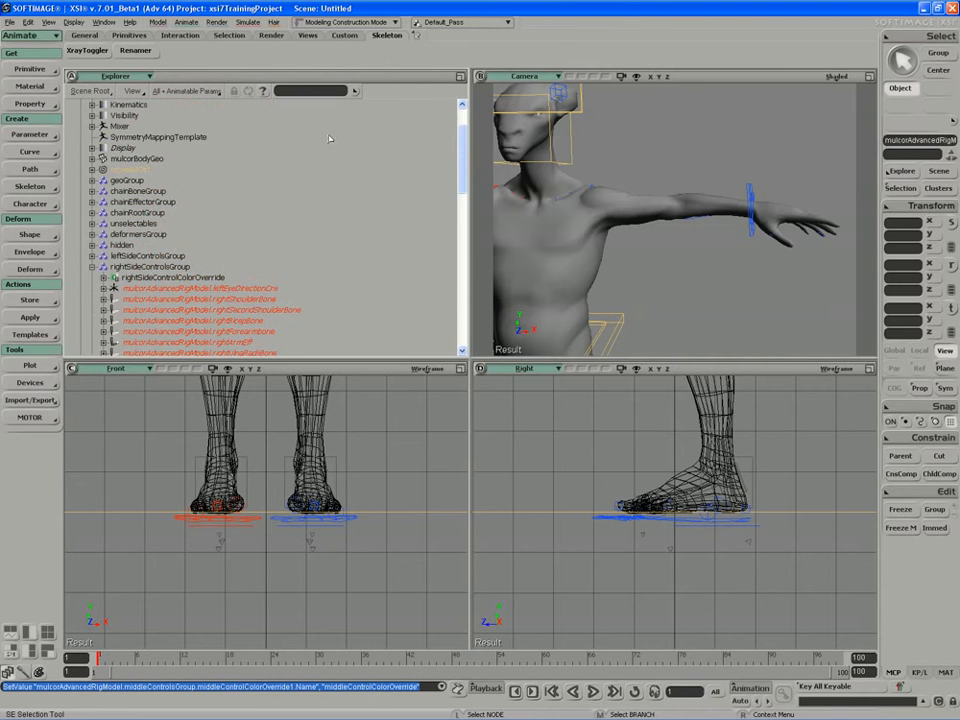
pyautogui.click(150, 280)
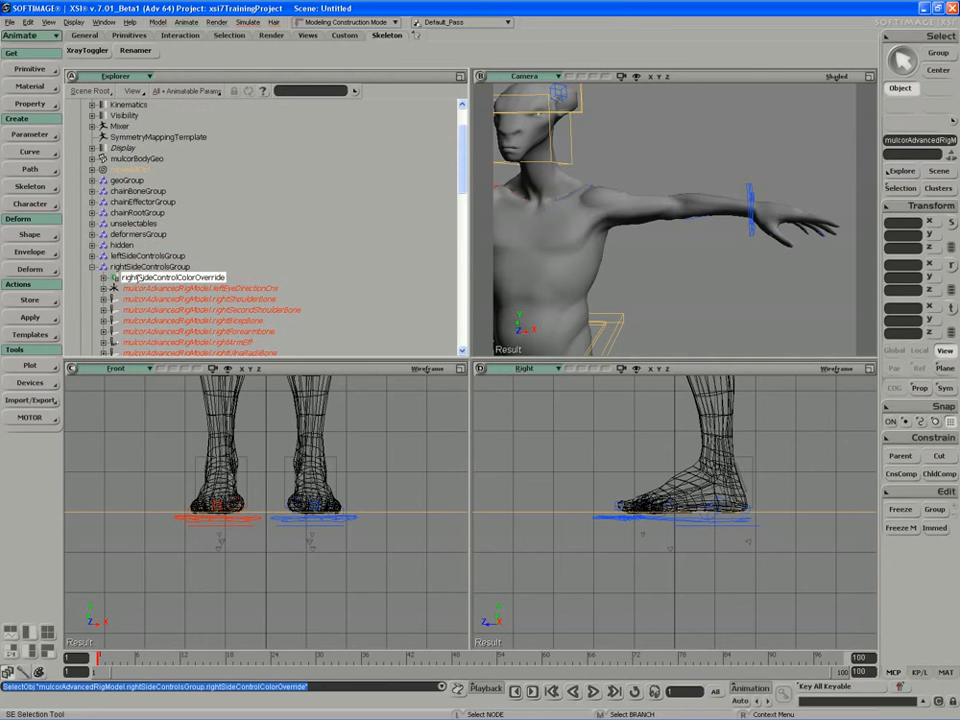
pyautogui.click(91, 256)
pyautogui.doubleClick(149, 117)
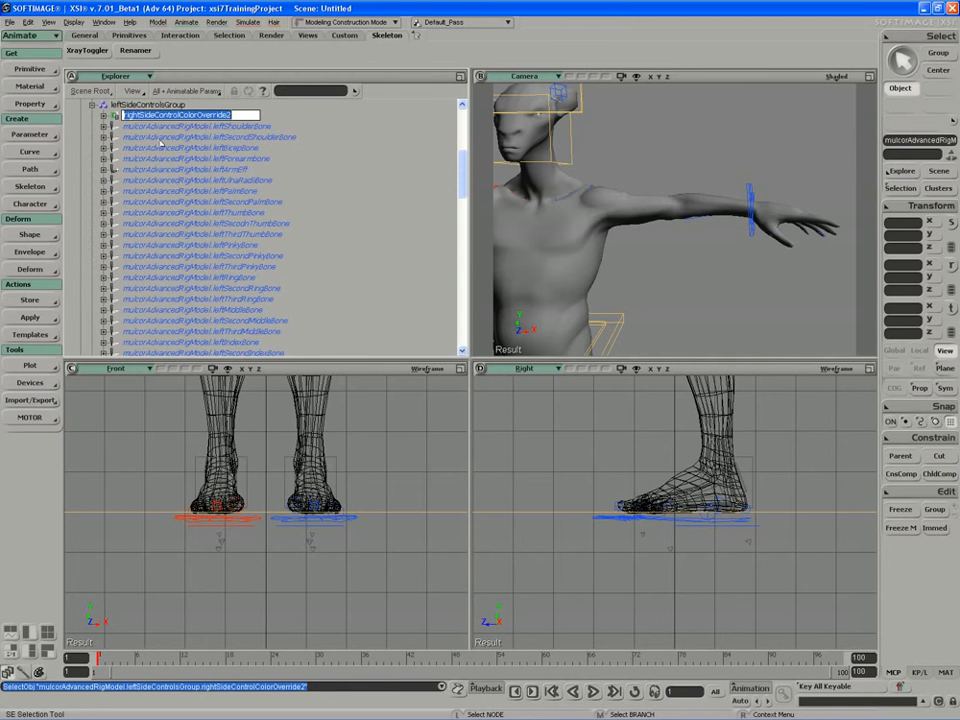
pyautogui.press('End')
pyautogui.press('BackSpace')
pyautogui.press('Delete')
pyautogui.press('Delete')
pyautogui.press('Delete')
pyautogui.press('Delete')
pyautogui.press('Delete')
pyautogui.write('left')
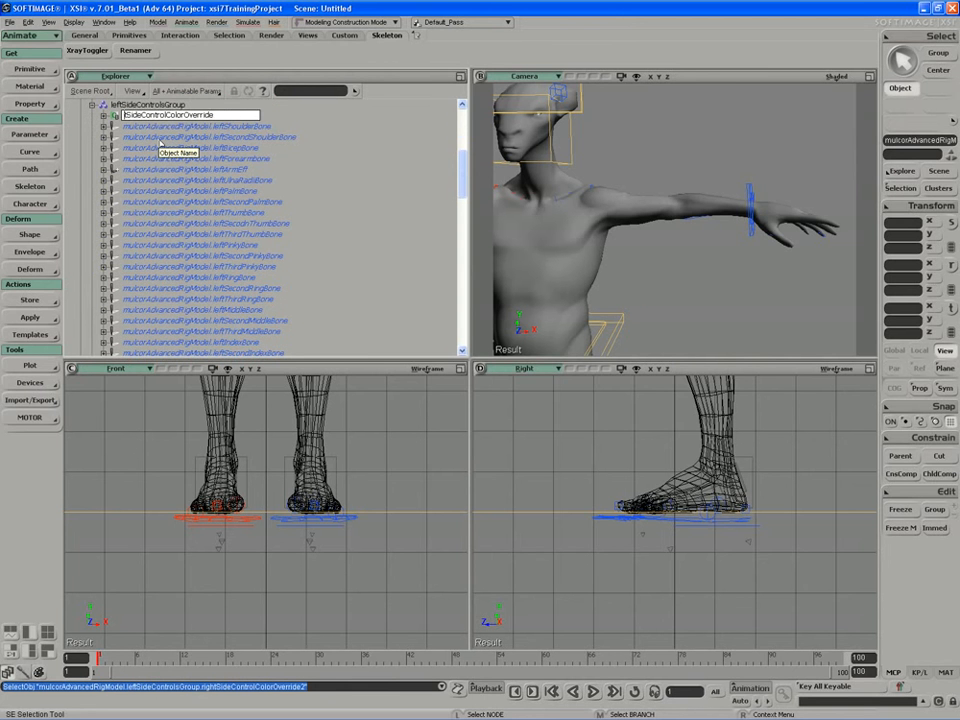
pyautogui.press('Return')
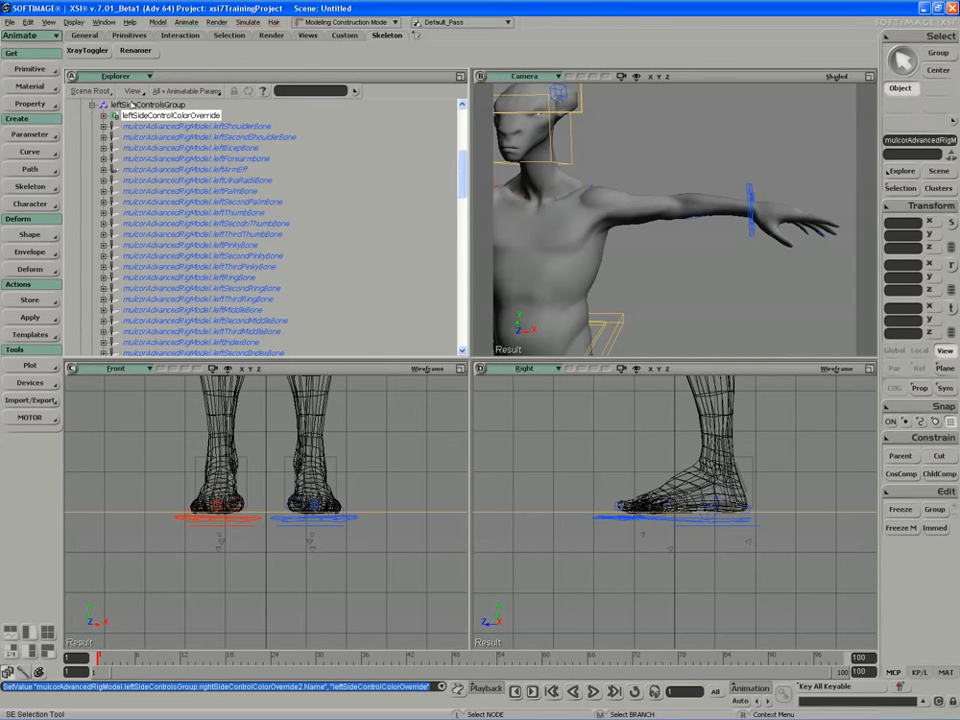
# Using a second floating Explorer, move middleControlColorOverride and rightSideControlColorOverride out of their groups into boneColorHolder
pyautogui.scroll(-10, 353, 317)
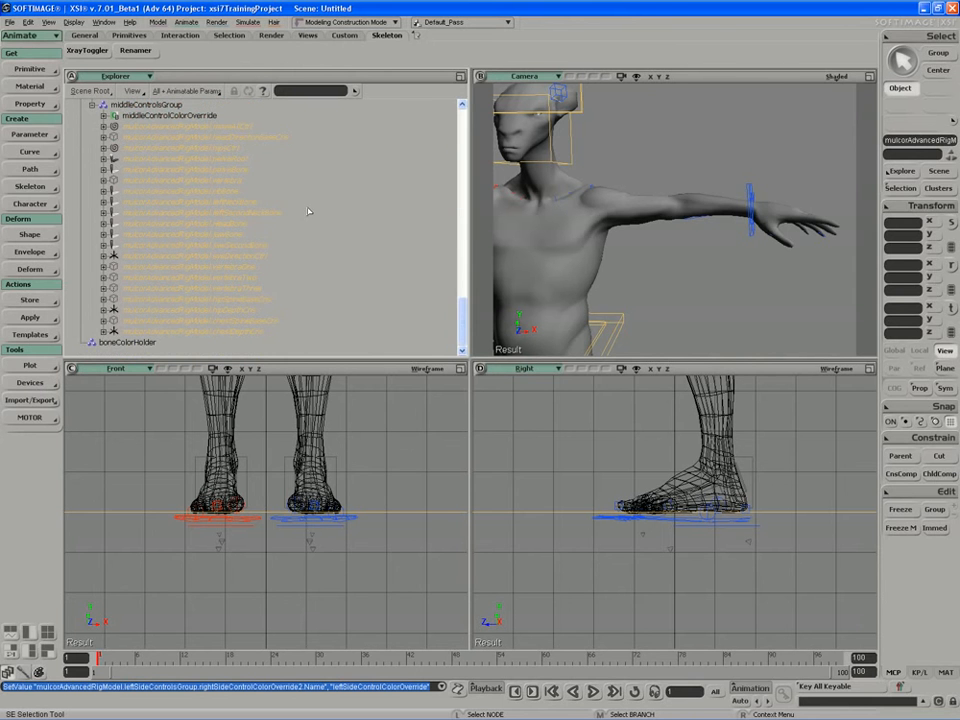
pyautogui.scroll(5, 312, 205)
pyautogui.scroll(-5, 317, 240)
pyautogui.scroll(5, 446, 236)
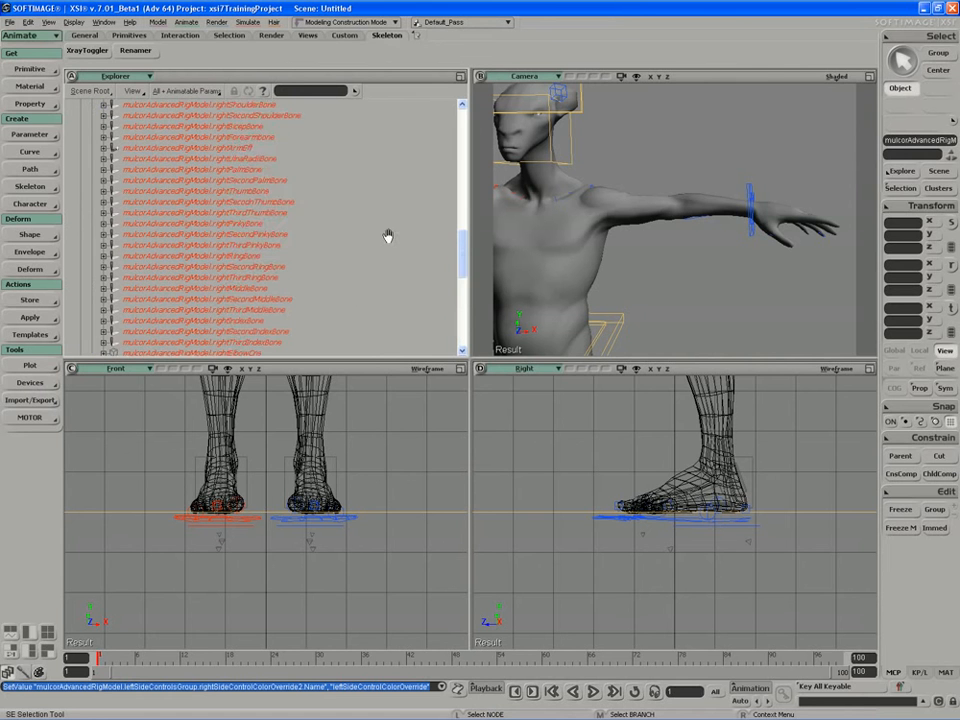
pyautogui.scroll(-2, 443, 236)
pyautogui.press('8')
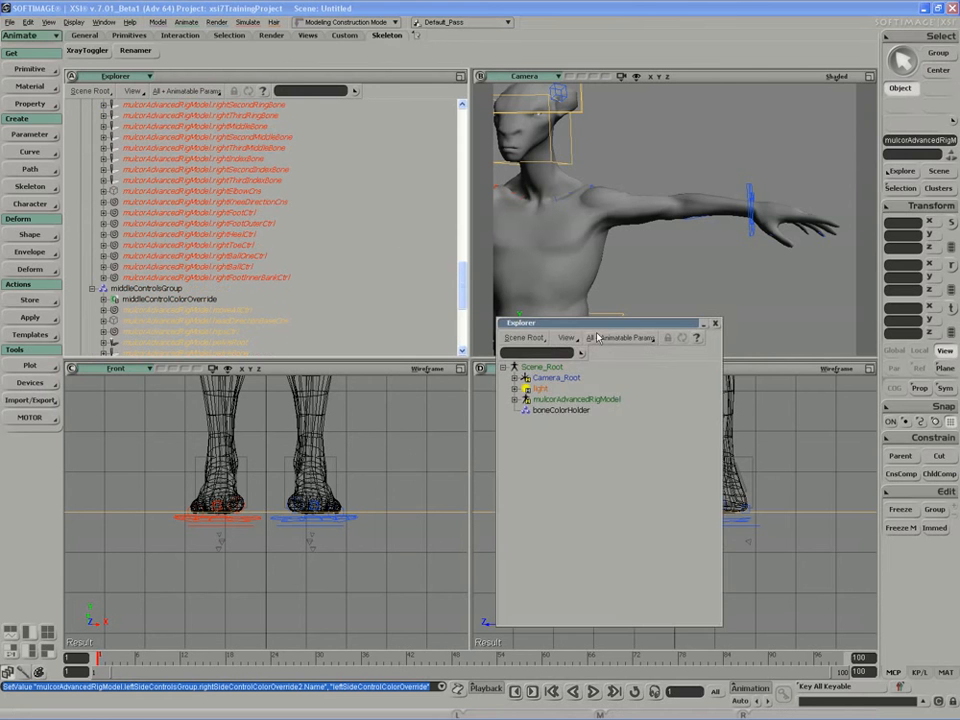
pyautogui.moveTo(586, 324); pyautogui.dragTo(470, 264)
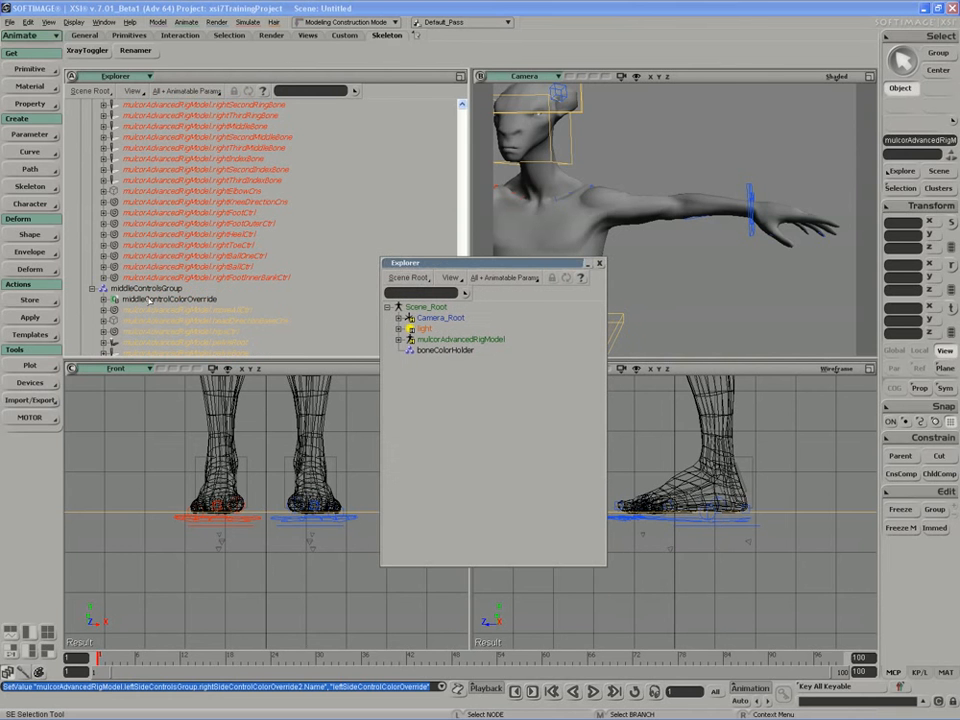
pyautogui.moveTo(148, 300); pyautogui.dragTo(444, 350)
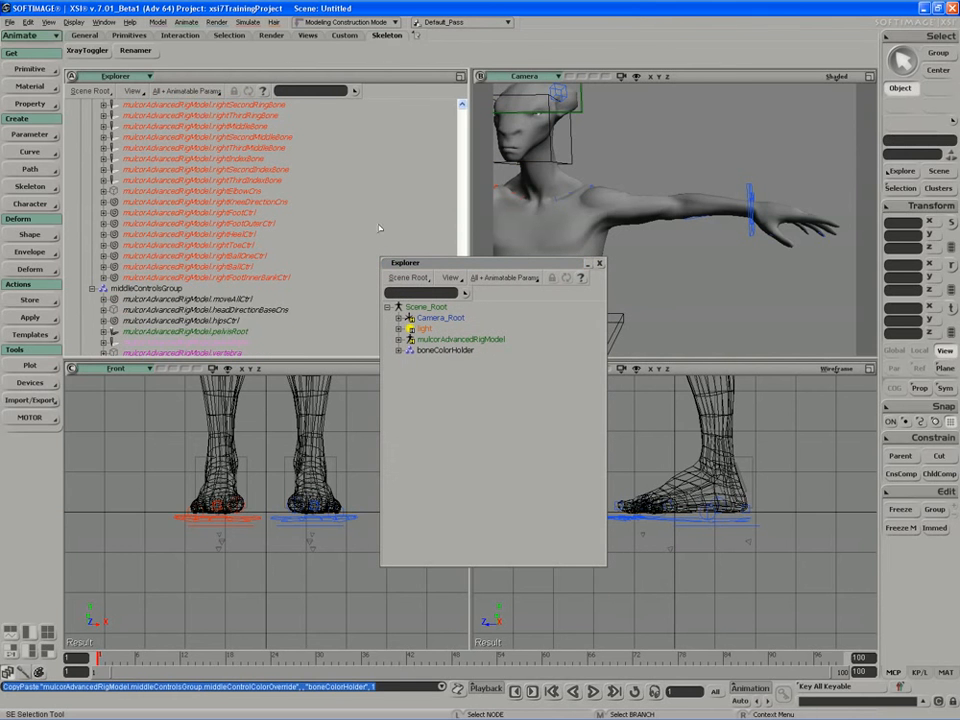
pyautogui.scroll(10, 338, 260)
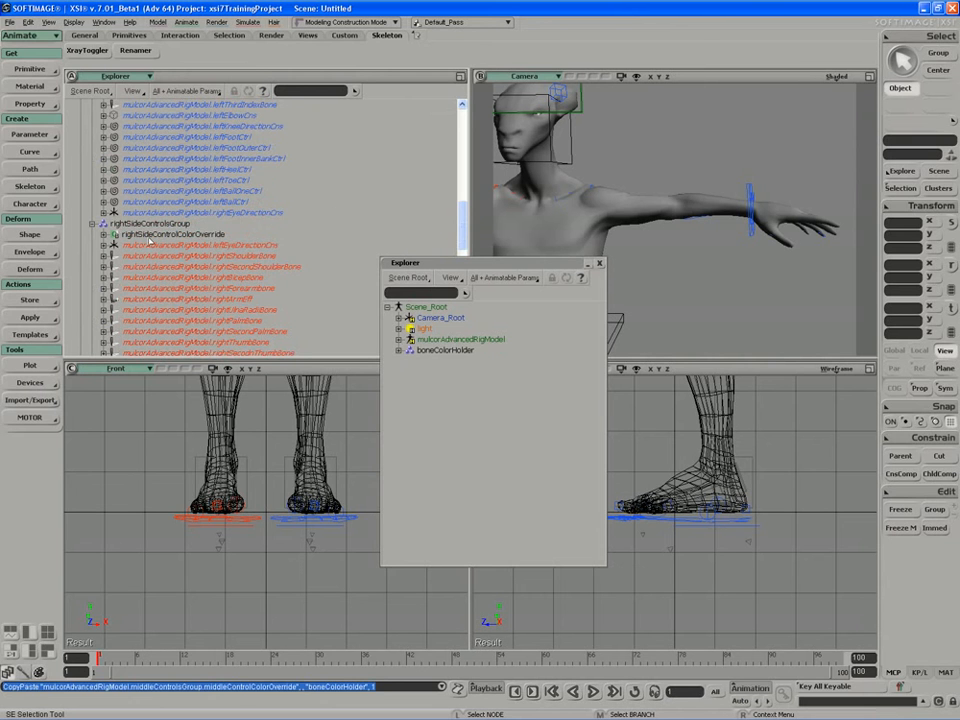
pyautogui.moveTo(150, 236); pyautogui.dragTo(444, 350)
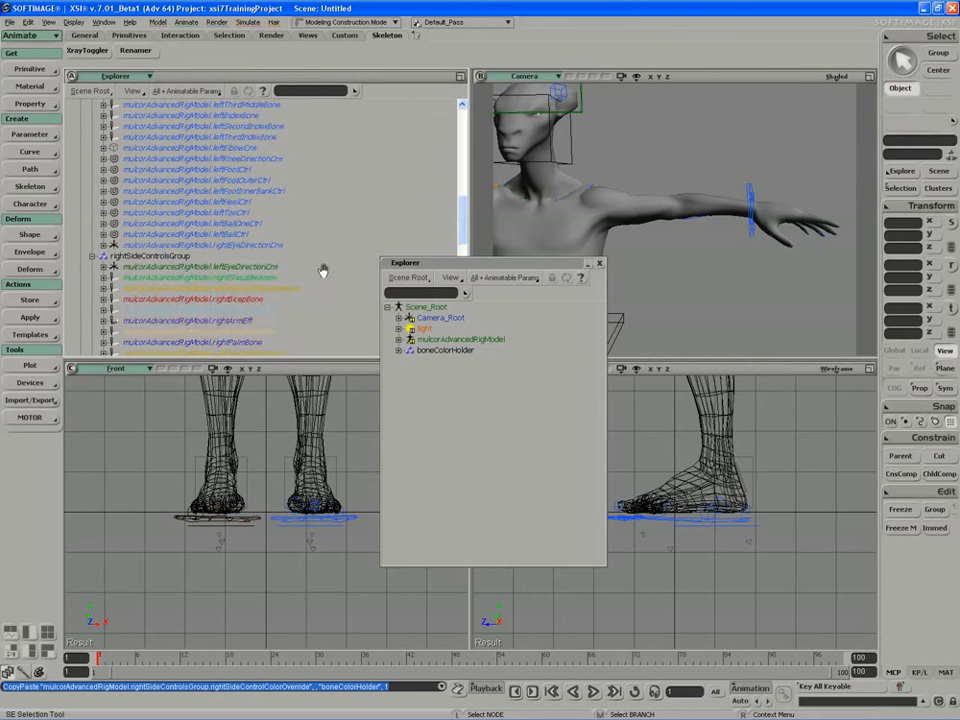
# Move leftSideControlColorOverride into boneColorHolder, and place the boneColorHolder group under mulcorAdvancedRigModel
pyautogui.scroll(10, 322, 240)
pyautogui.moveTo(180, 277); pyautogui.dragTo(440, 340)
pyautogui.moveTo(480, 262); pyautogui.dragTo(205, 423)
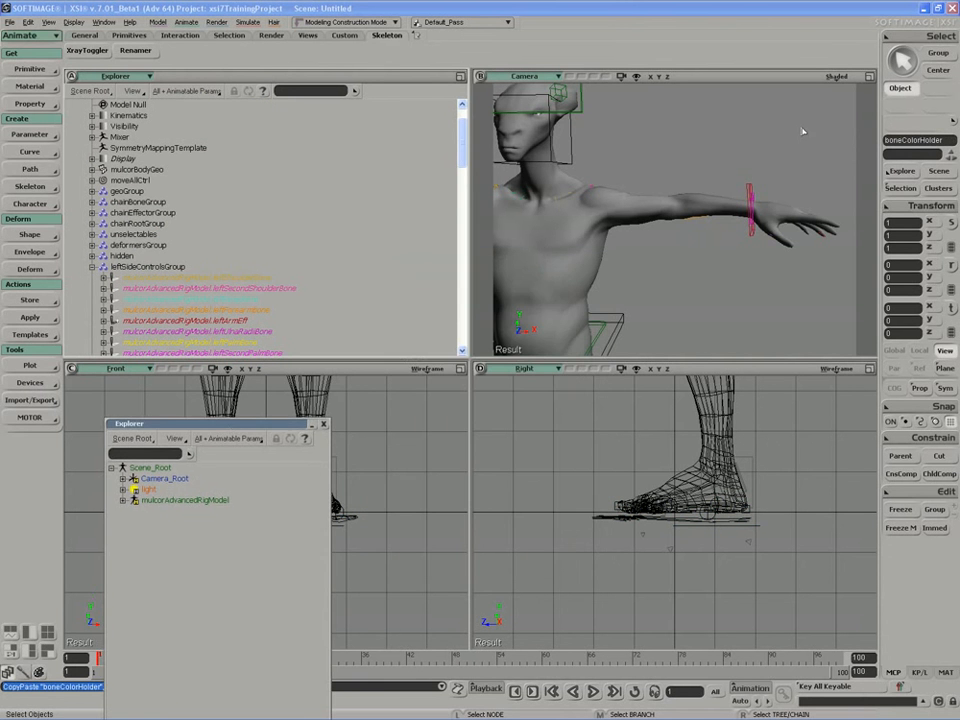
# Set the camera view to wireframe, select mulcorBodyGeo and compare the arm's weight colors with its bone colors
pyautogui.middleClick(836, 77)
pyautogui.press('s')
pyautogui.moveTo(750, 125); pyautogui.dragTo(718, 141, button='right')
pyautogui.click(679, 199)
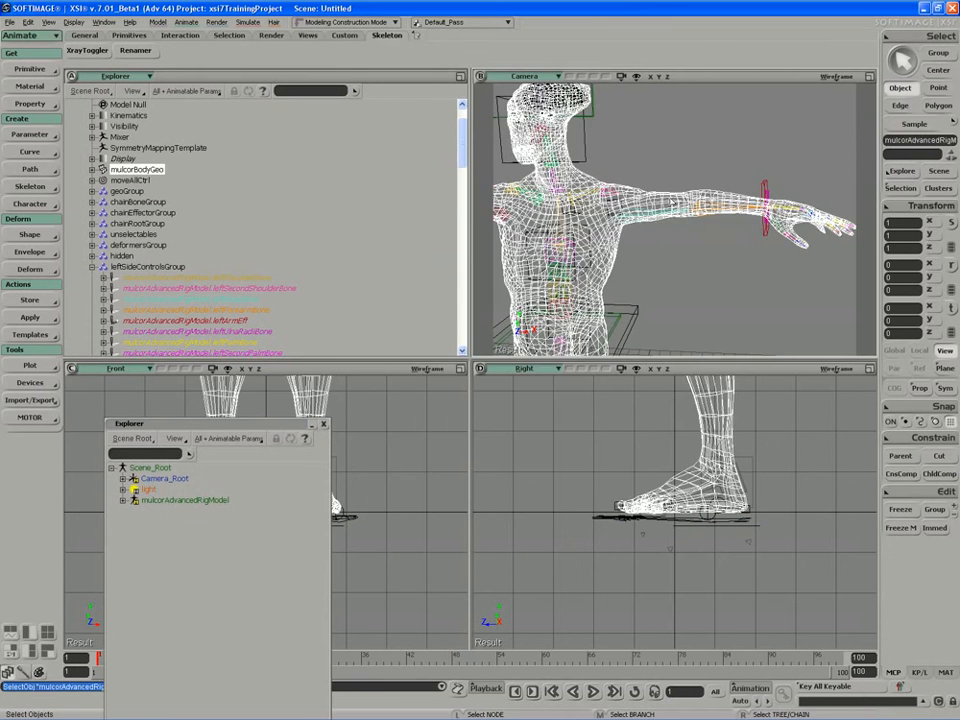
pyautogui.press('w')
pyautogui.press('s')
pyautogui.moveTo(664, 223); pyautogui.dragTo(621, 244, button='middle')
pyautogui.moveTo(621, 244); pyautogui.dragTo(572, 236)
pyautogui.moveTo(572, 236); pyautogui.dragTo(578, 242, button='middle')
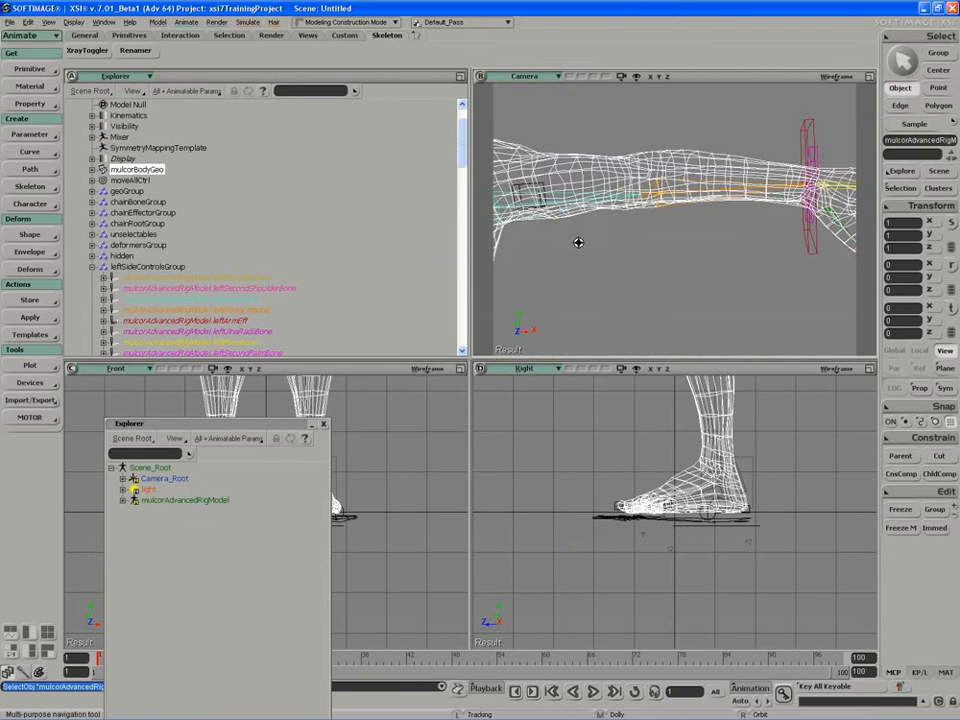
pyautogui.press('w')
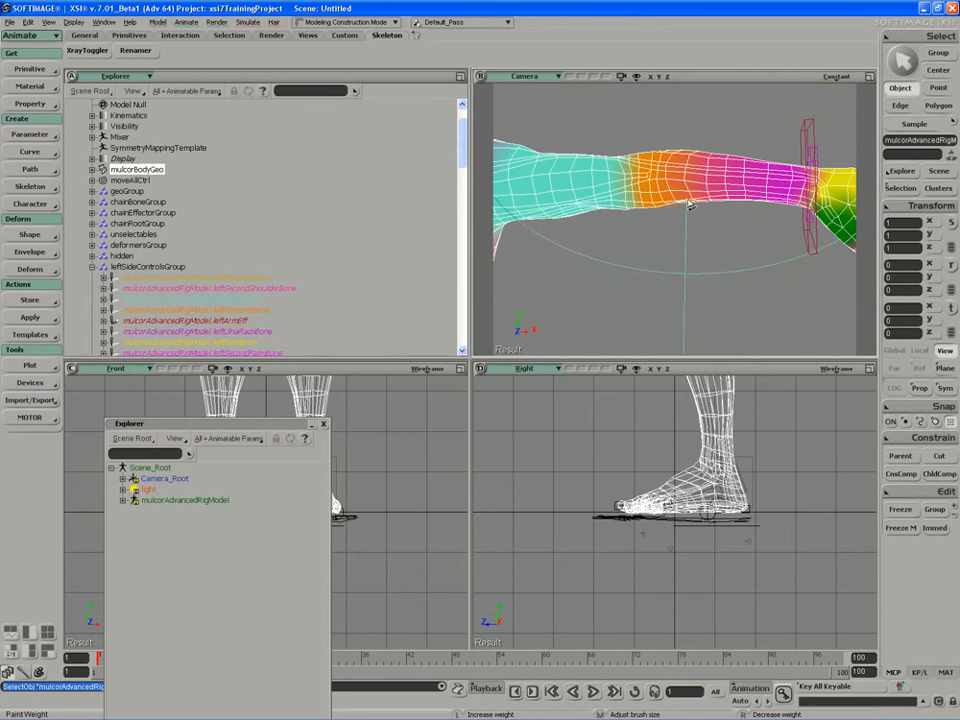
# Maximize the camera view and examine the forearm's weight colors against the bones from elbow to wrist
pyautogui.click(869, 77)
pyautogui.press('s')
pyautogui.moveTo(610, 224); pyautogui.dragTo(665, 224)
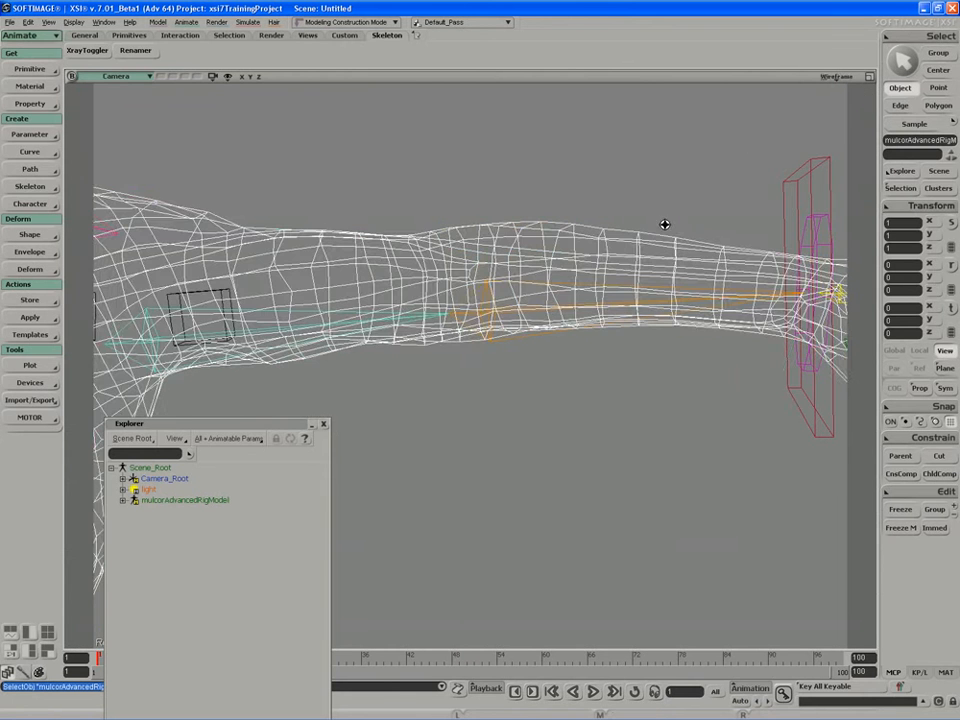
pyautogui.press('w')
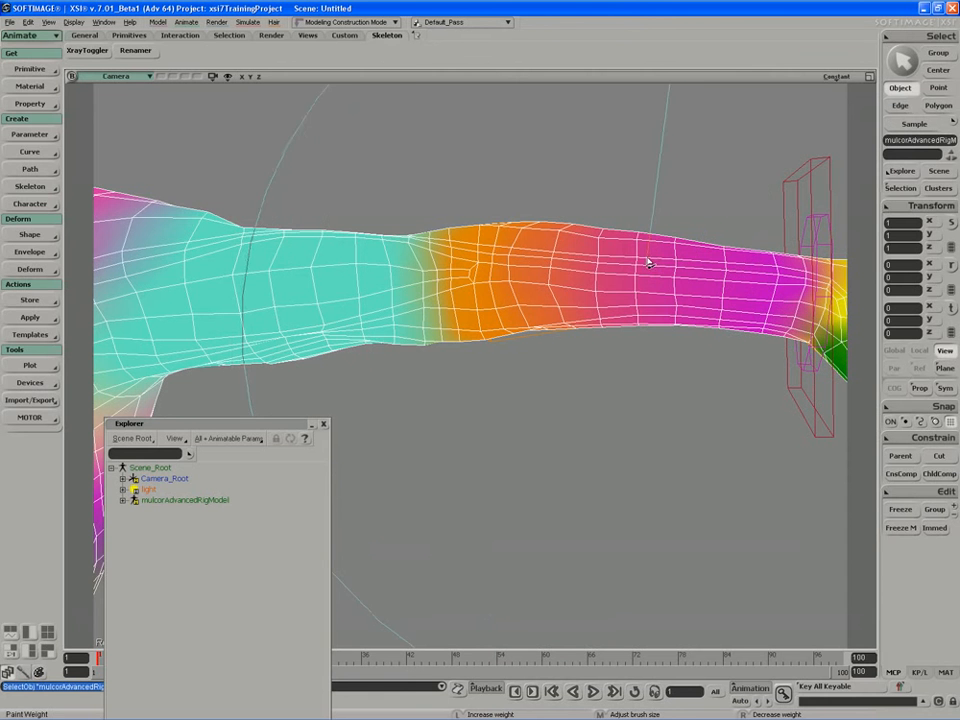
pyautogui.press('s')
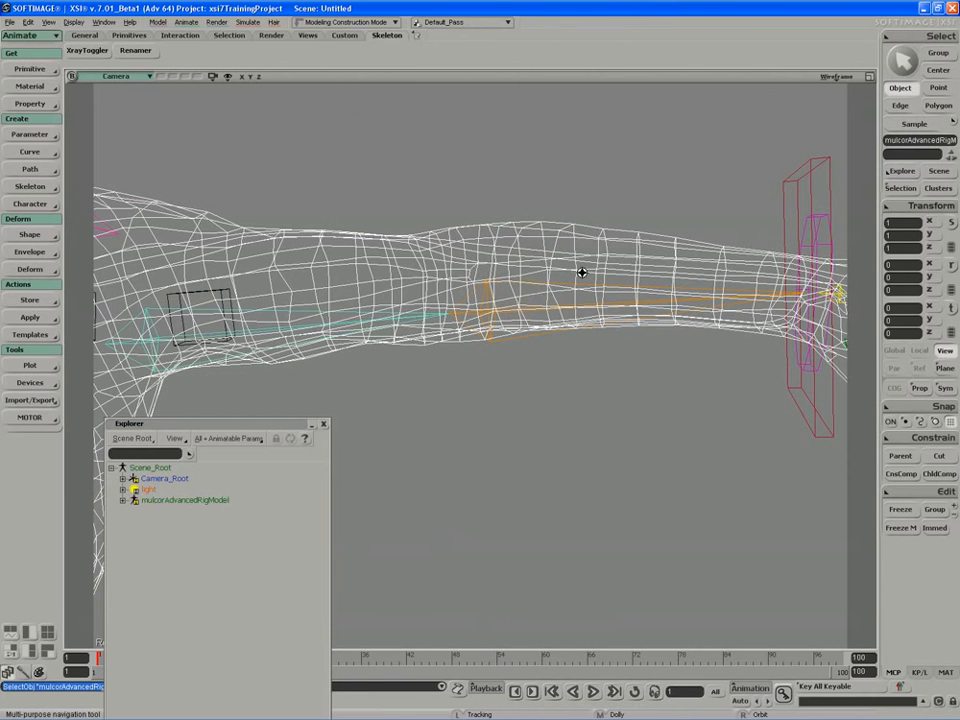
# Compare the body's weight-paint colors with the bones along the arm from shoulder to wrist, switching between weight map and wireframe
pyautogui.press('w')
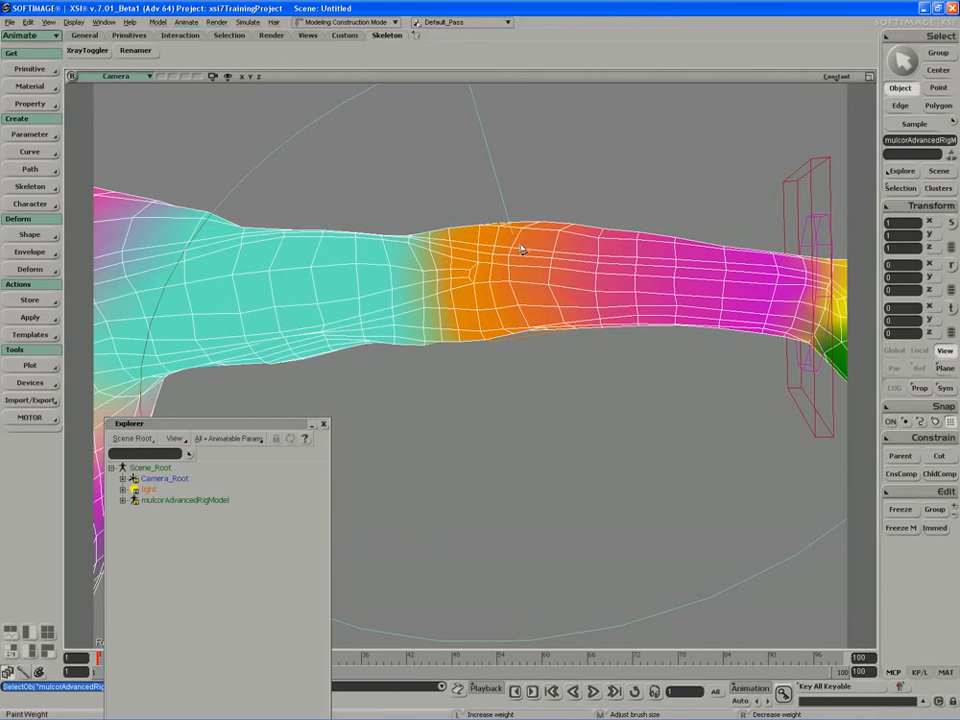
pyautogui.press('s')
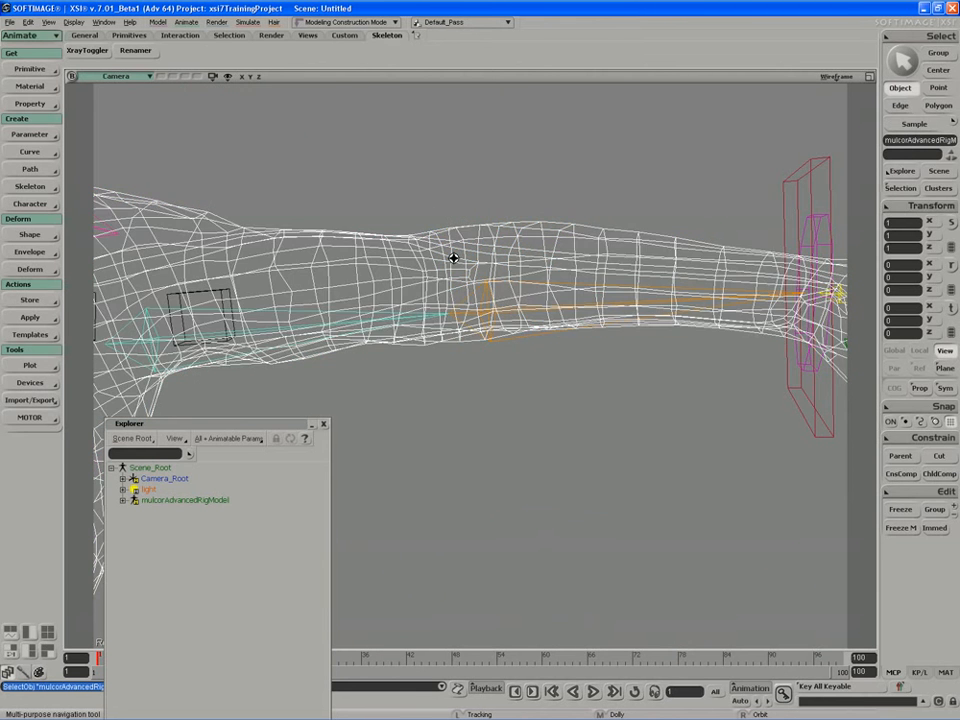
pyautogui.moveTo(453, 258)
pyautogui.mouseDown(button='right')
pyautogui.moveTo(452, 300)
pyautogui.moveTo(484, 349)
pyautogui.mouseUp(button='right')
pyautogui.press('w')
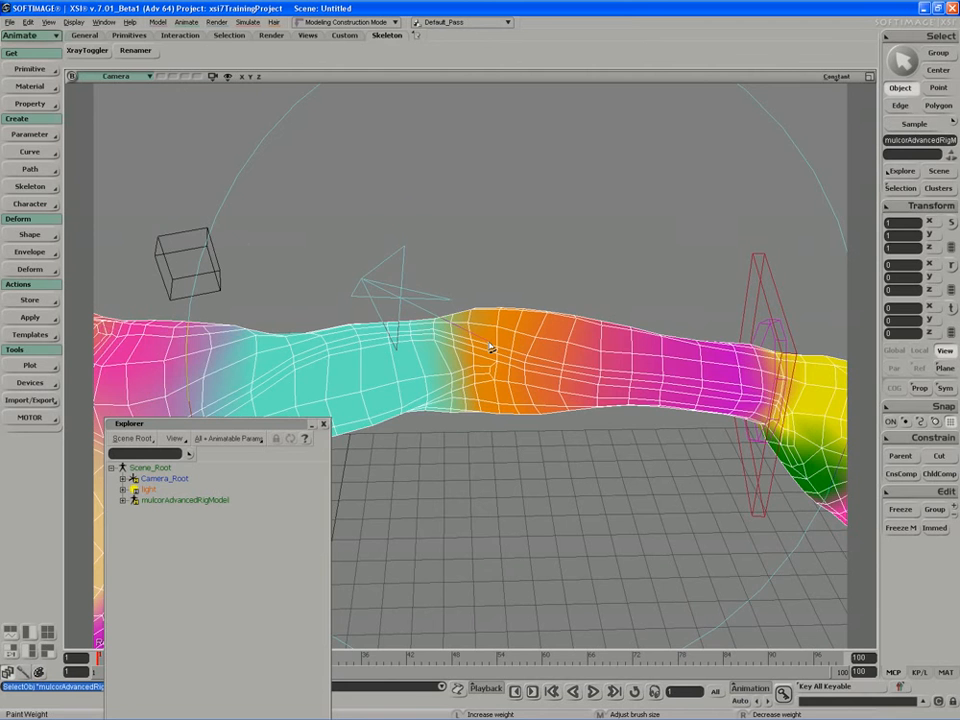
pyautogui.press('s')
pyautogui.moveTo(412, 400); pyautogui.dragTo(527, 332)
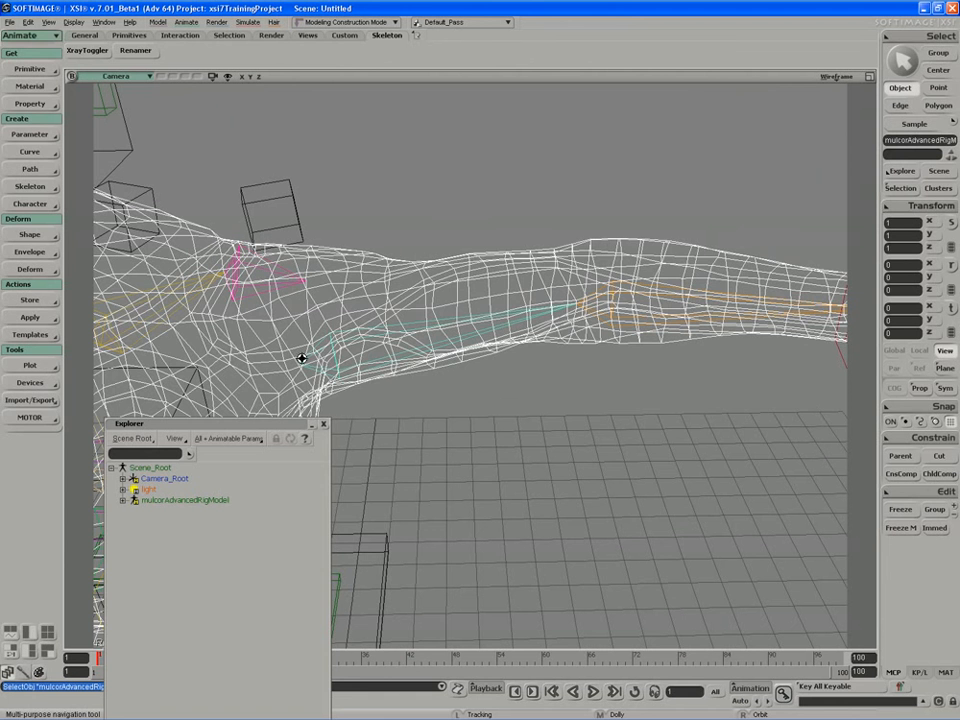
pyautogui.press('w')
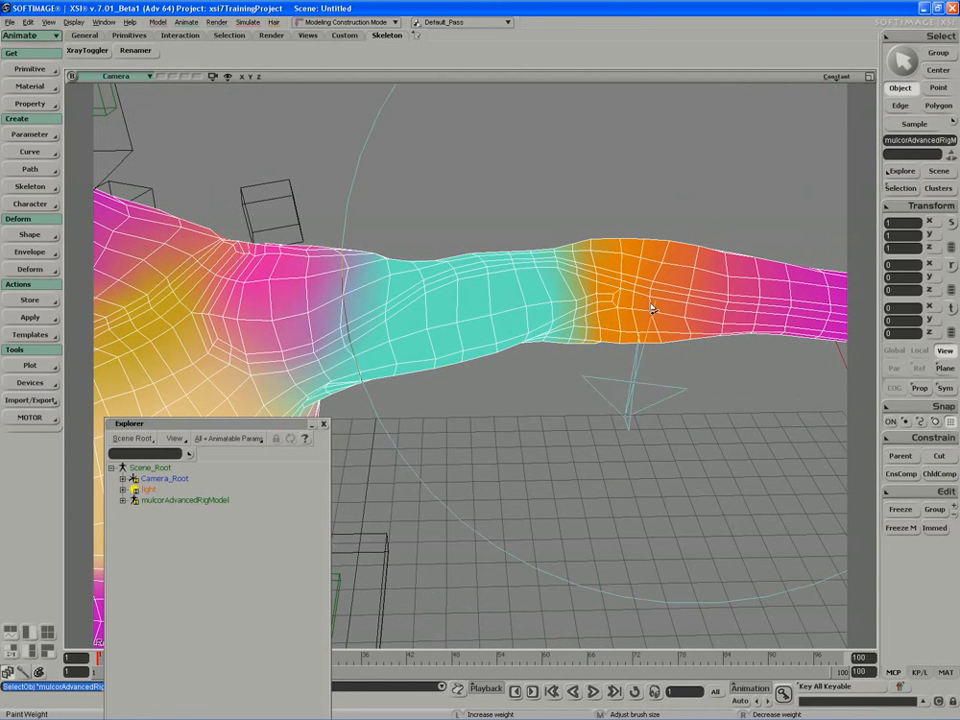
pyautogui.press('s')
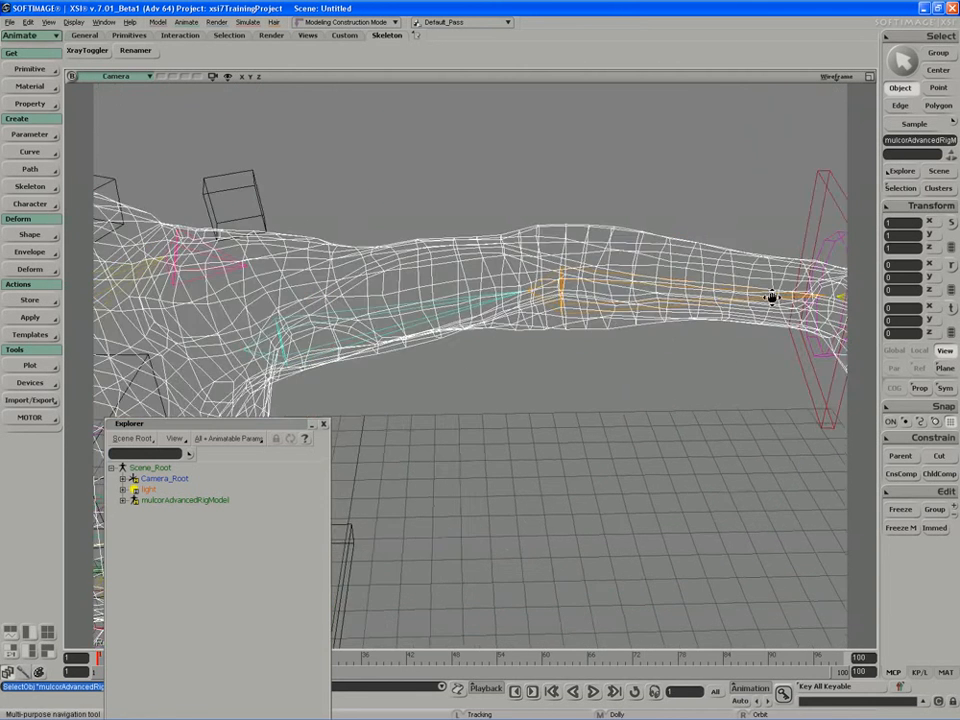
pyautogui.moveTo(772, 298); pyautogui.dragTo(538, 300, button='middle')
pyautogui.moveTo(350, 325)
pyautogui.mouseDown()
pyautogui.moveTo(516, 332)
pyautogui.moveTo(500, 320)
pyautogui.mouseUp()
pyautogui.press('w')
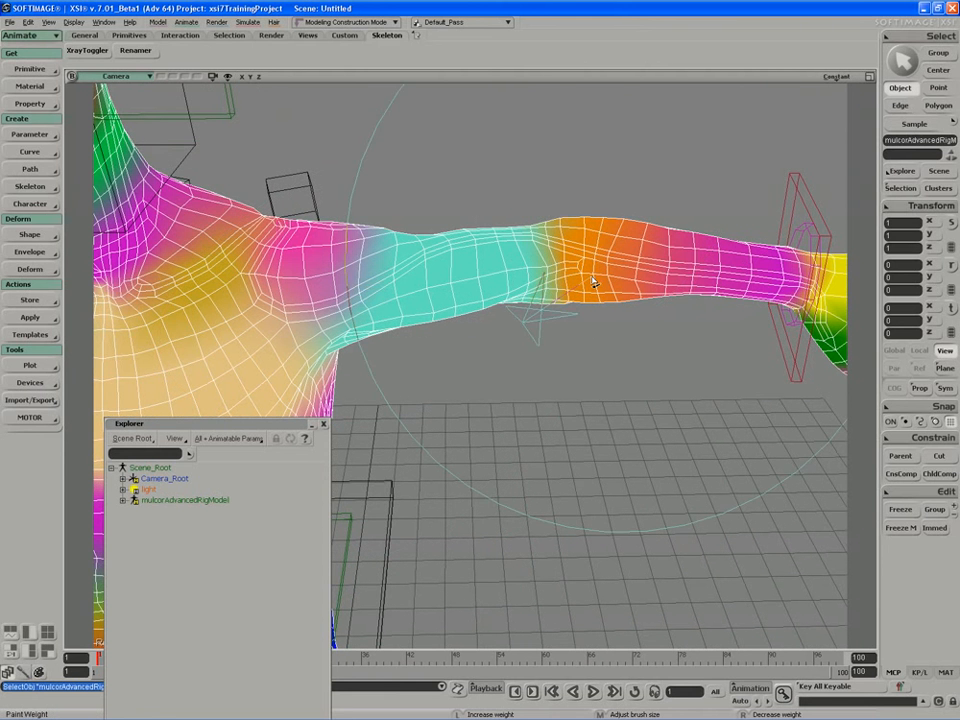
# Check which object deforms the lower forearm by selecting the ring-shaped wrist control, and reselect mulcorBodyGeo
pyautogui.press('space')
pyautogui.click(698, 196)
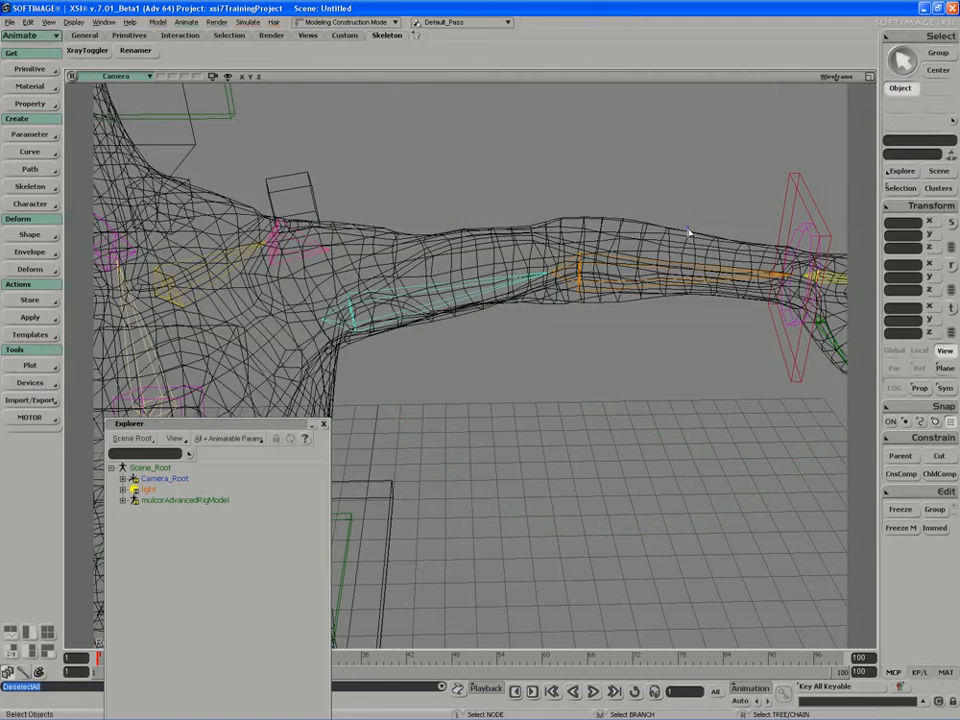
pyautogui.click(795, 232)
pyautogui.click(797, 232)
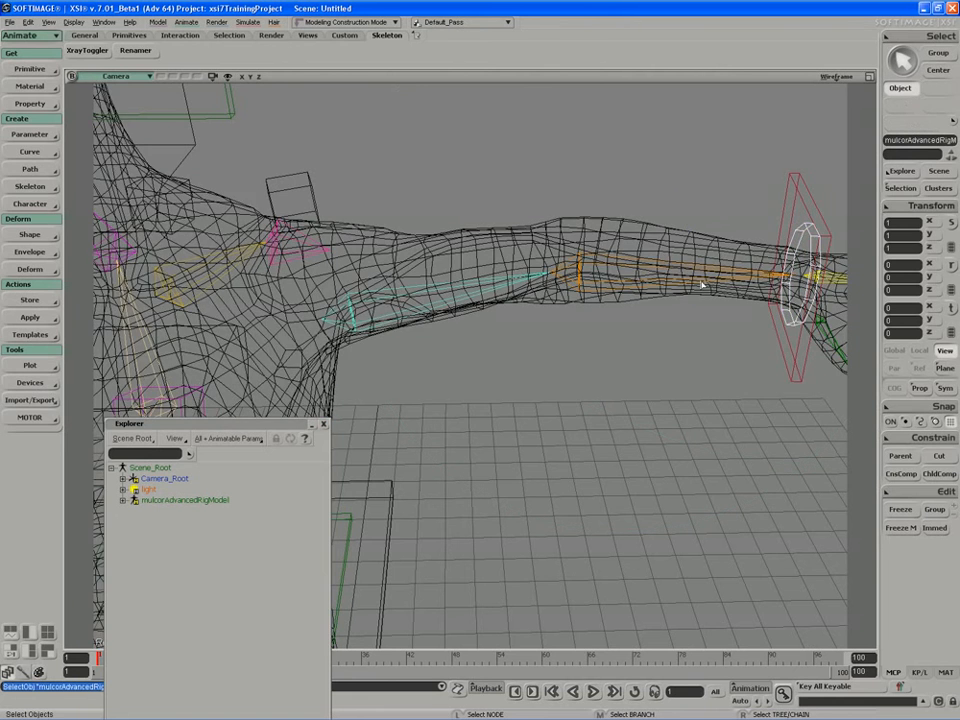
pyautogui.press('s')
pyautogui.moveTo(702, 284); pyautogui.dragTo(516, 259, button='right')
pyautogui.press('space')
pyautogui.click(452, 257)
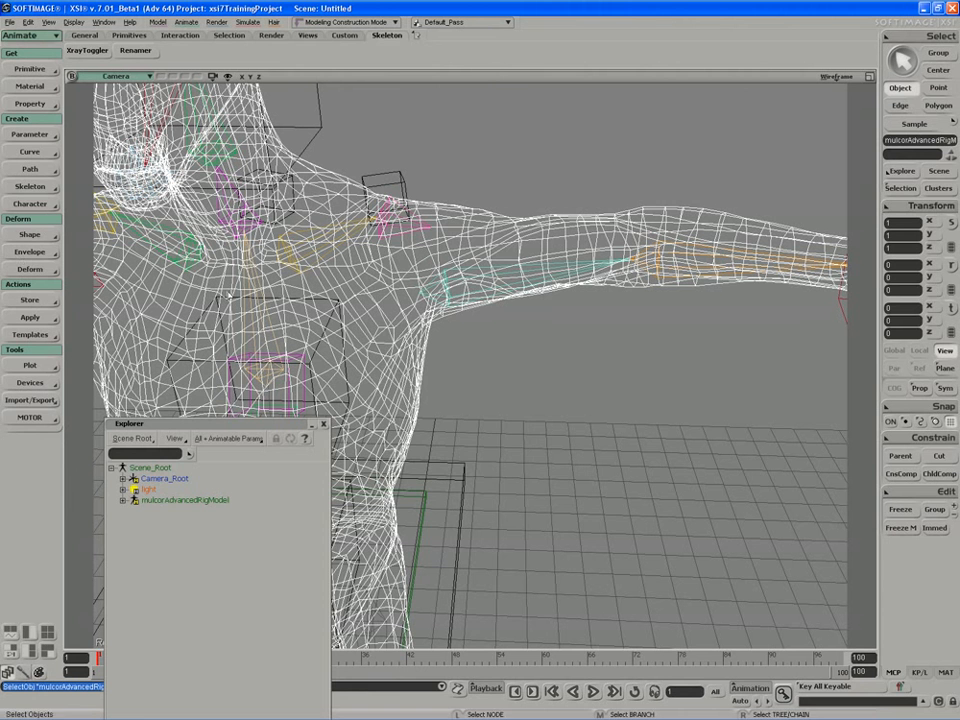
# Apply the restPose action from mulcorAdvancedRigModel's Mixer animation sources and collapse the floating Explorer out of the way
pyautogui.moveTo(200, 423); pyautogui.dragTo(473, 229)
pyautogui.click(396, 308)
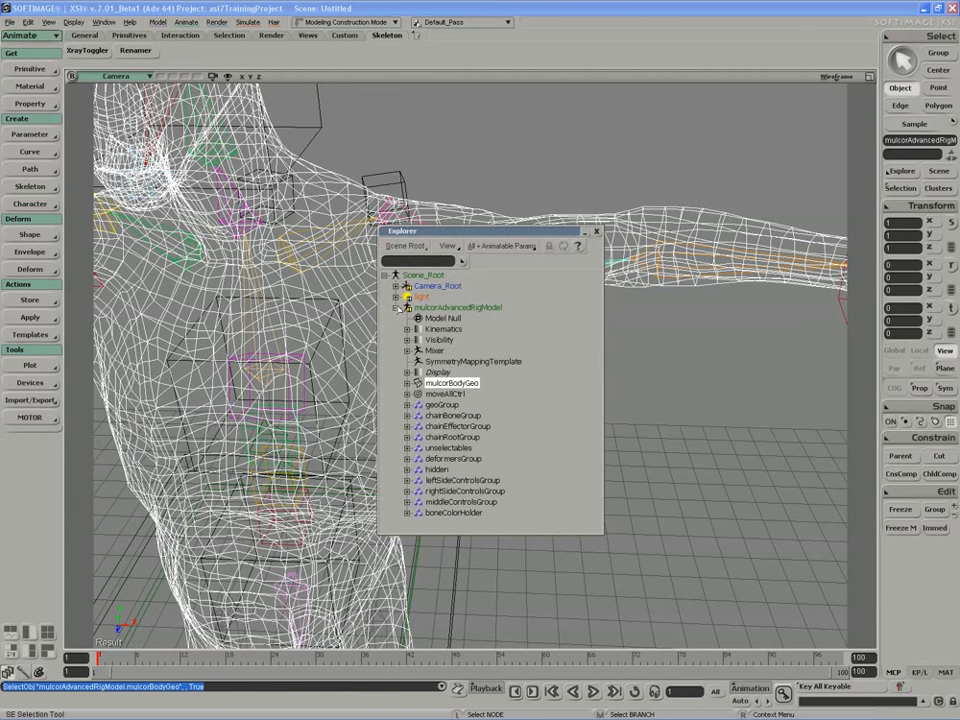
pyautogui.click(407, 350)
pyautogui.click(418, 361)
pyautogui.click(430, 372)
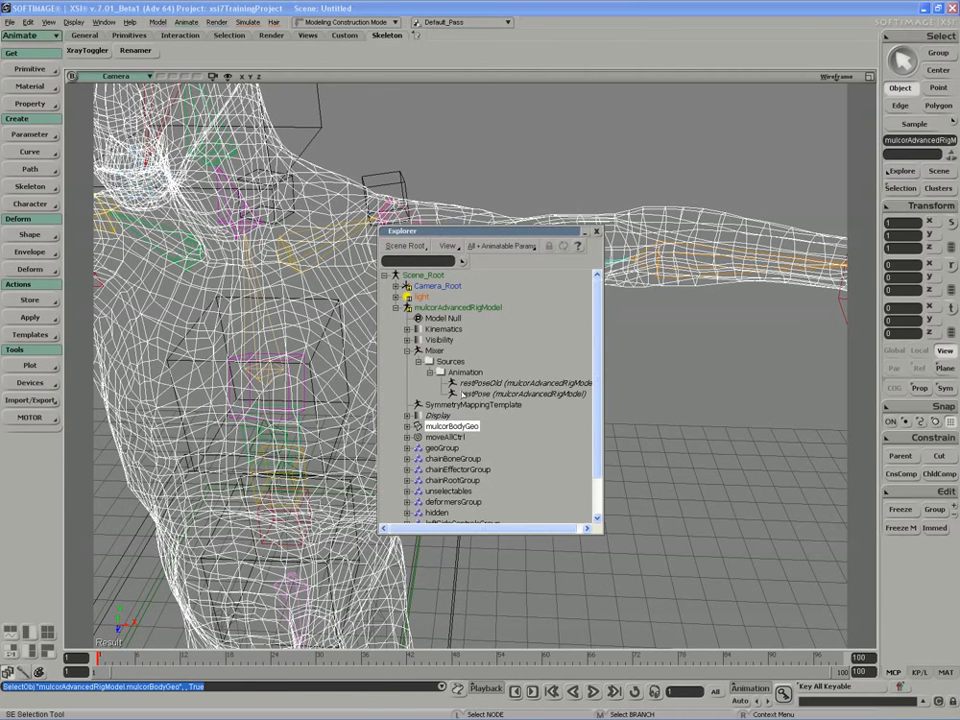
pyautogui.click(463, 394)
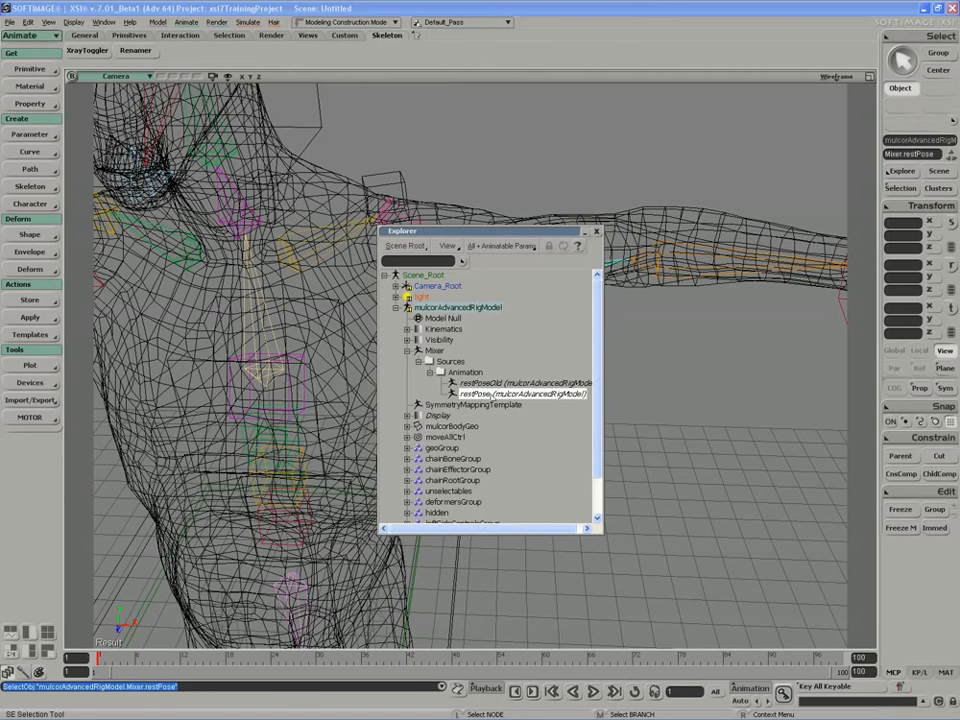
pyautogui.click(49, 325)
pyautogui.click(95, 322)
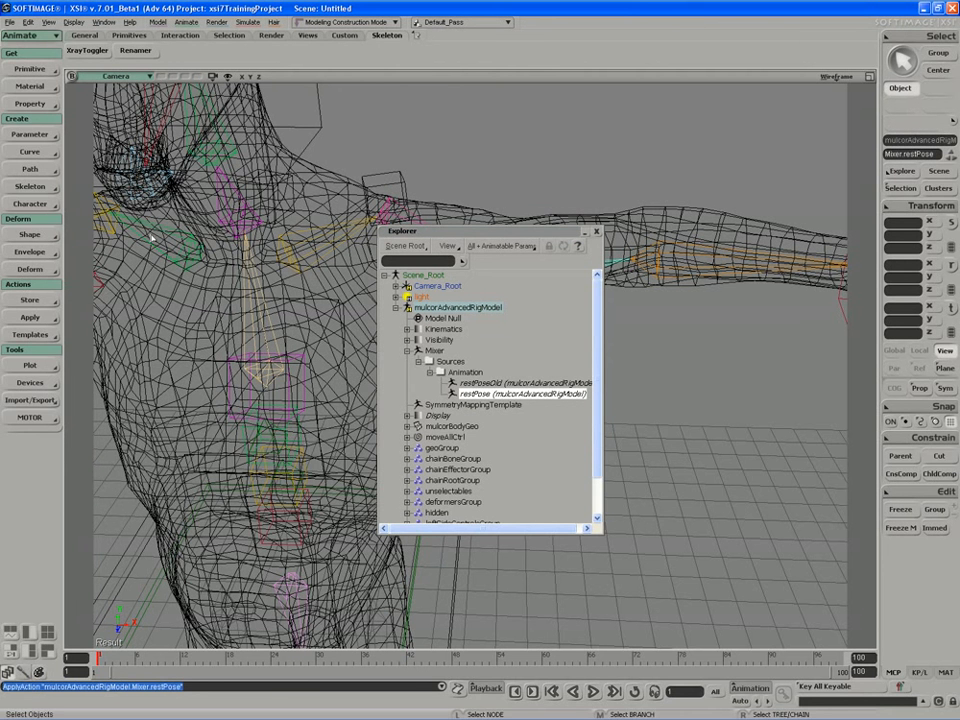
pyautogui.doubleClick(563, 236)
pyautogui.moveTo(563, 216); pyautogui.dragTo(644, 56)
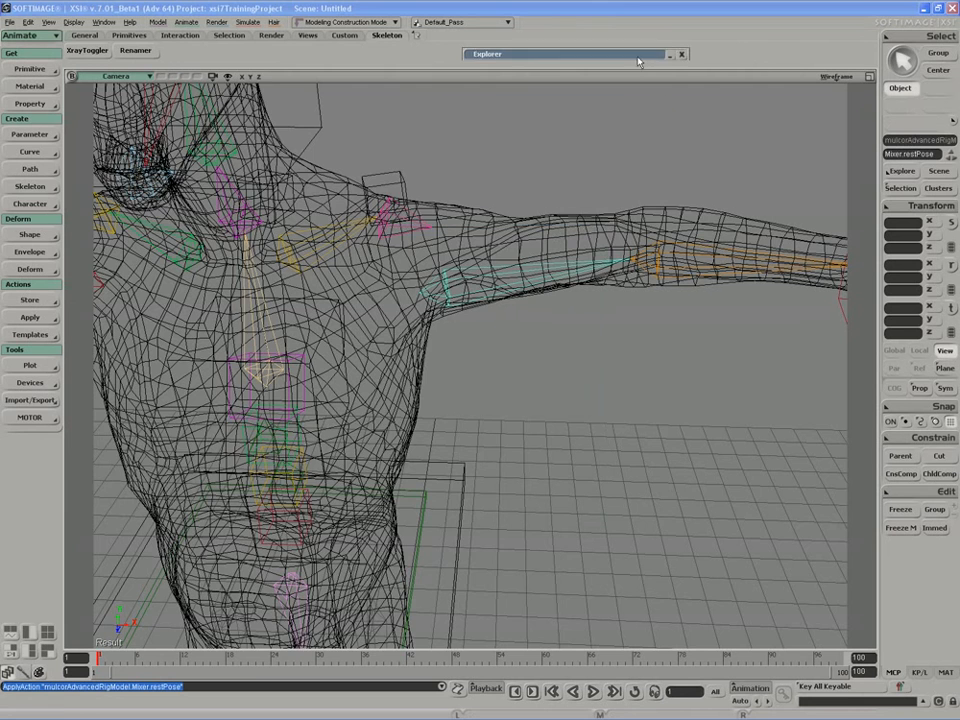
# Start Remove Deformers on mulcorBodyGeo and pick the character's left upper-arm bone, forearm bone and ring-shaped wrist control
pyautogui.click(600, 197)
pyautogui.click(30, 252)
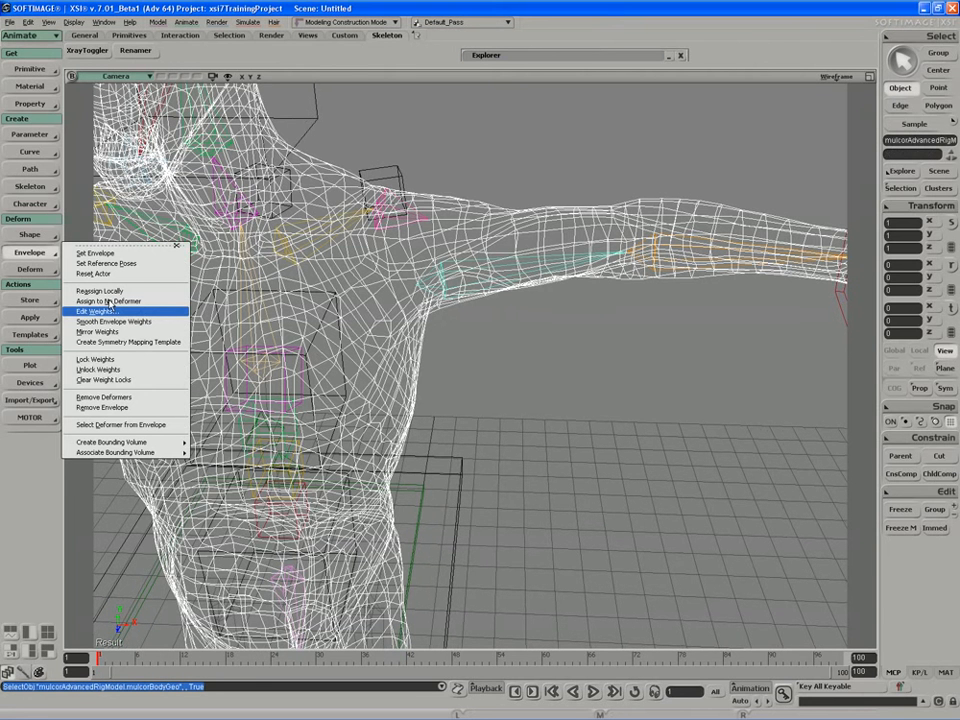
pyautogui.click(110, 400)
pyautogui.press('s')
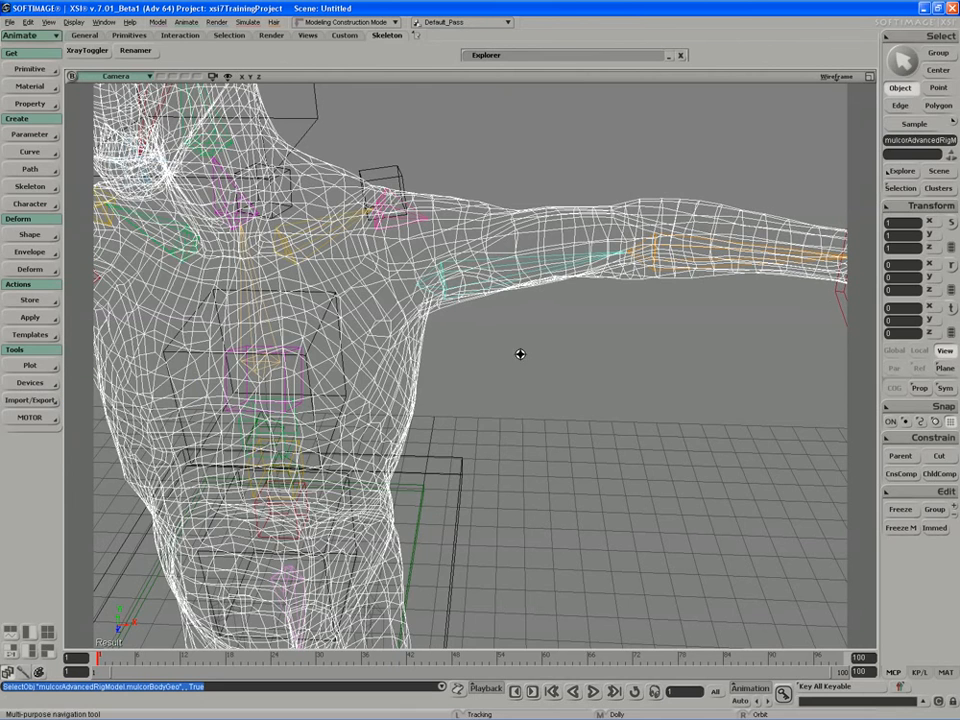
pyautogui.moveTo(521, 354); pyautogui.dragTo(421, 253, button='middle')
pyautogui.click(421, 253)
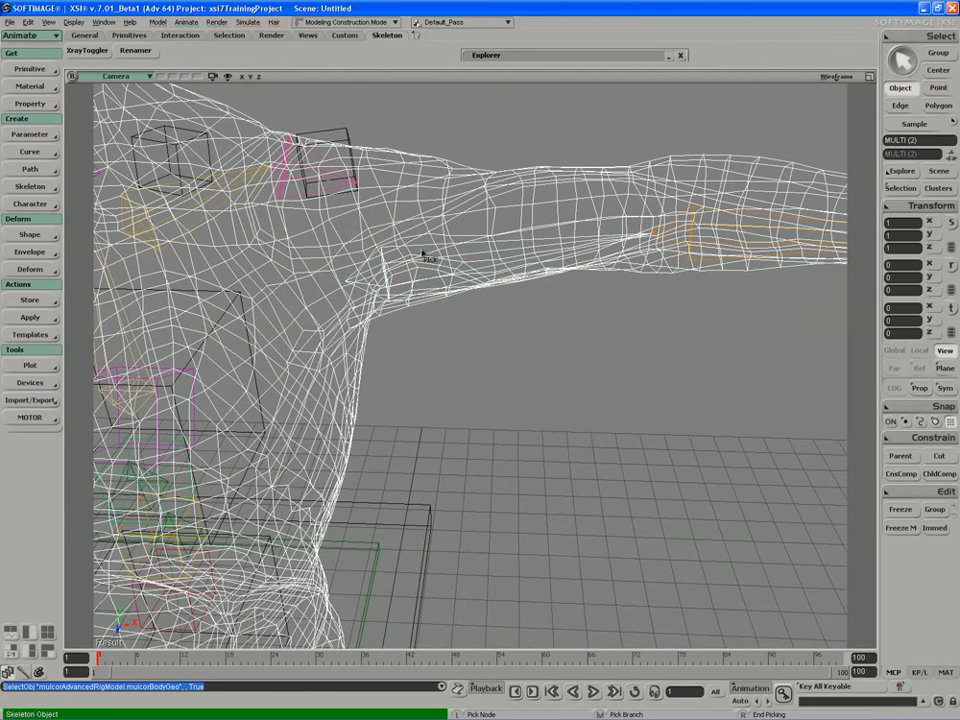
pyautogui.press('s')
pyautogui.moveTo(570, 320); pyautogui.dragTo(525, 345)
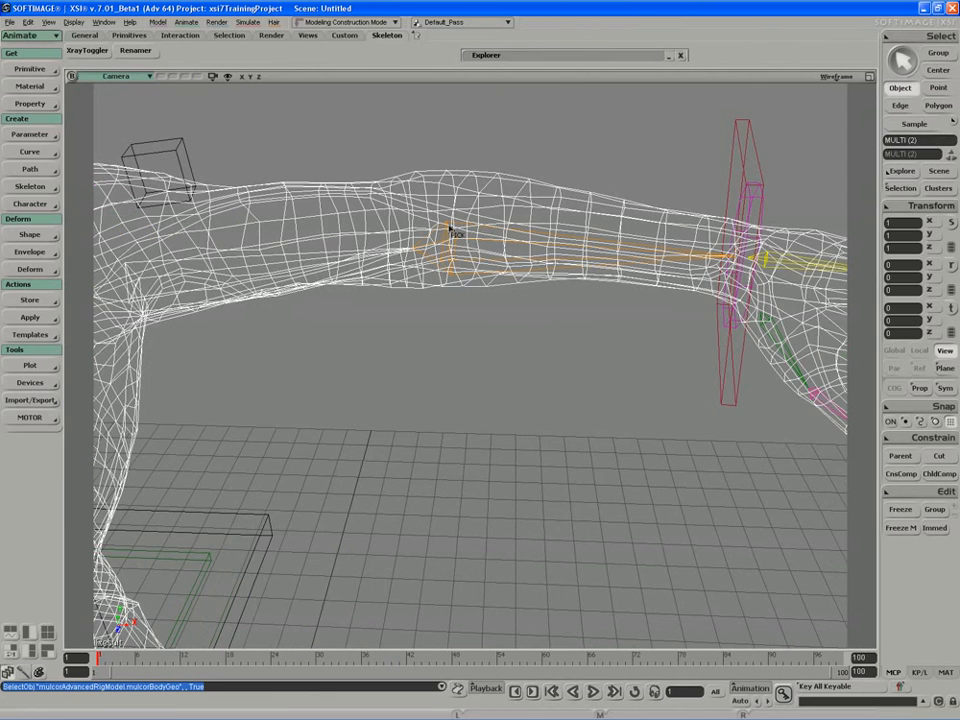
pyautogui.click(451, 229)
pyautogui.press('s')
pyautogui.moveTo(454, 229); pyautogui.dragTo(506, 236)
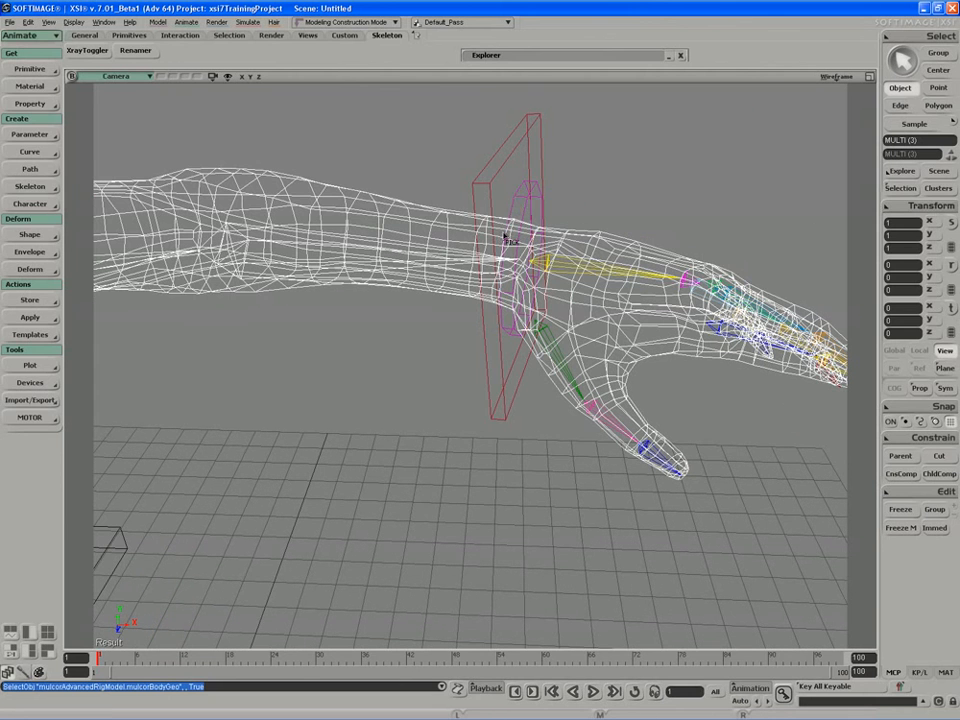
pyautogui.click(515, 200)
# Pick the right upper-arm bone, forearm bone and ring-shaped wrist control as deformers to remove, and finish picking
pyautogui.press('s')
pyautogui.moveTo(270, 294); pyautogui.dragTo(502, 324)
pyautogui.moveTo(503, 324); pyautogui.dragTo(352, 340, button='middle')
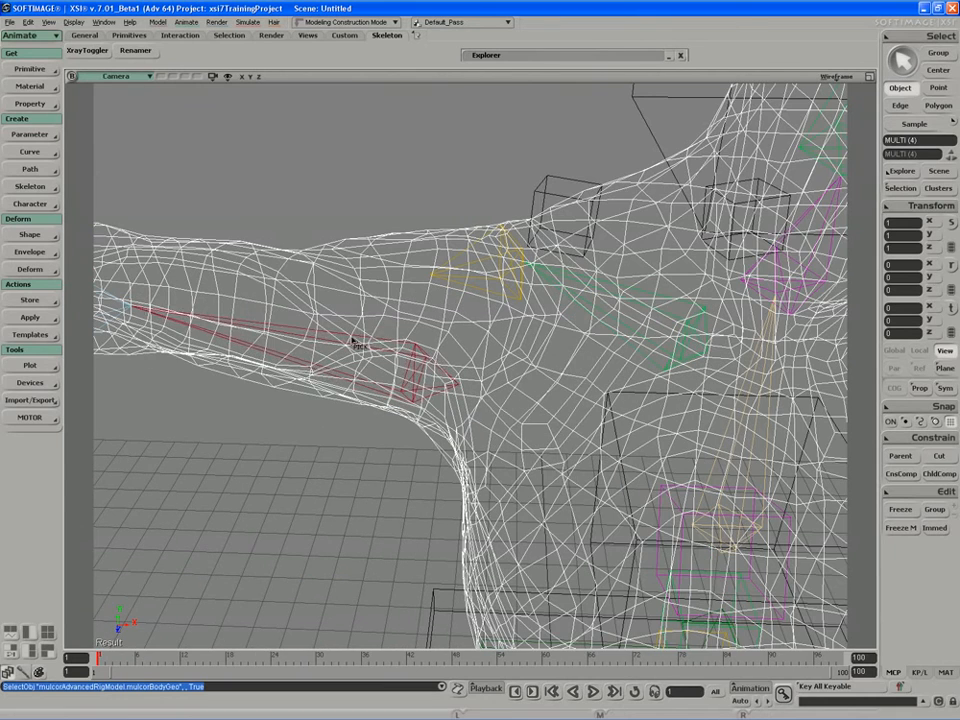
pyautogui.click(352, 340)
pyautogui.press('f')
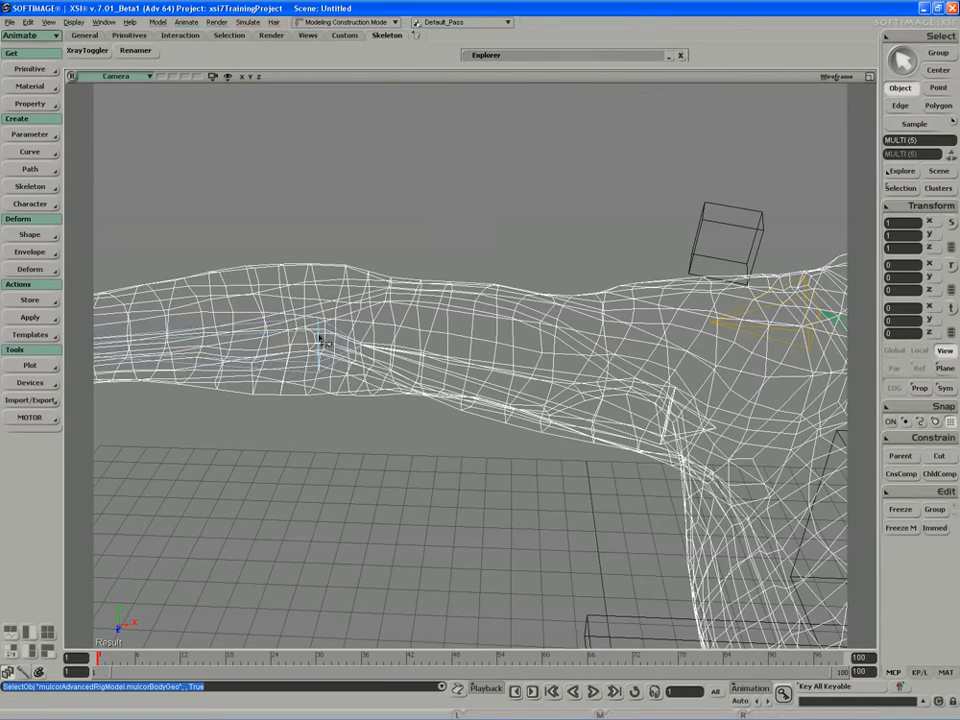
pyautogui.click(332, 330)
pyautogui.press('f')
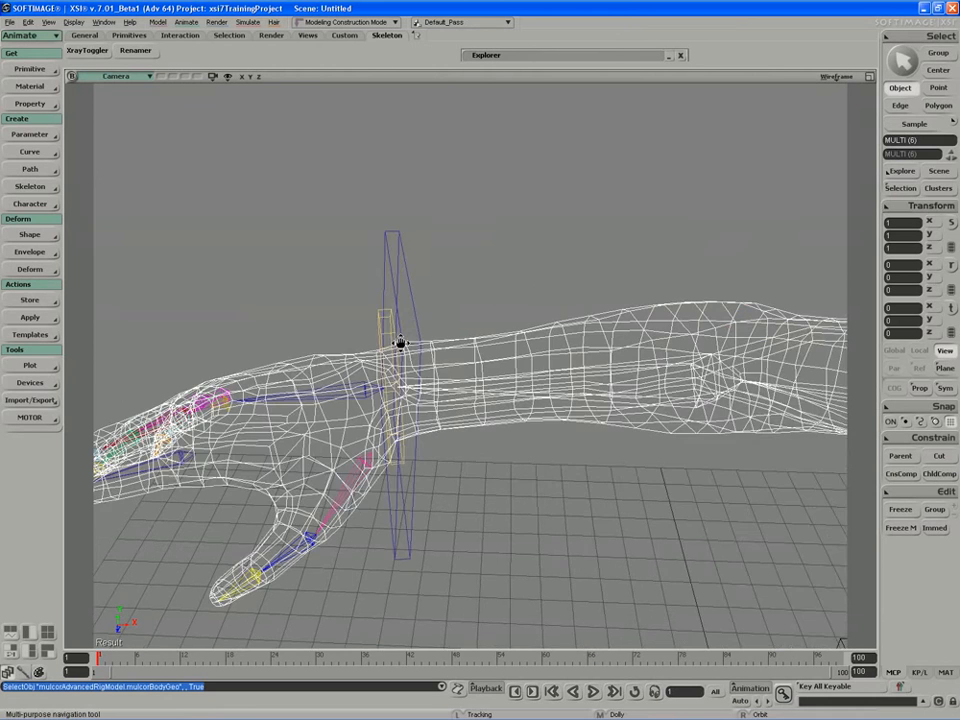
pyautogui.click(378, 314)
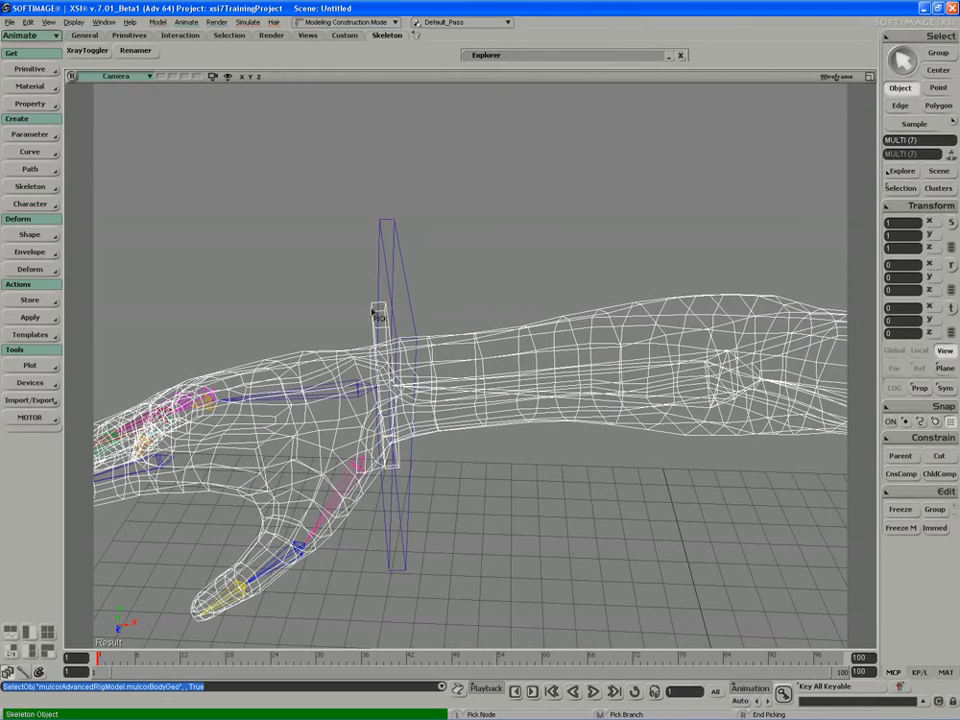
pyautogui.rightClick(308, 265)
# Frame the whole character, reselect mulcorBodyGeo and examine its weight map around both arms from front and back
pyautogui.press('a')
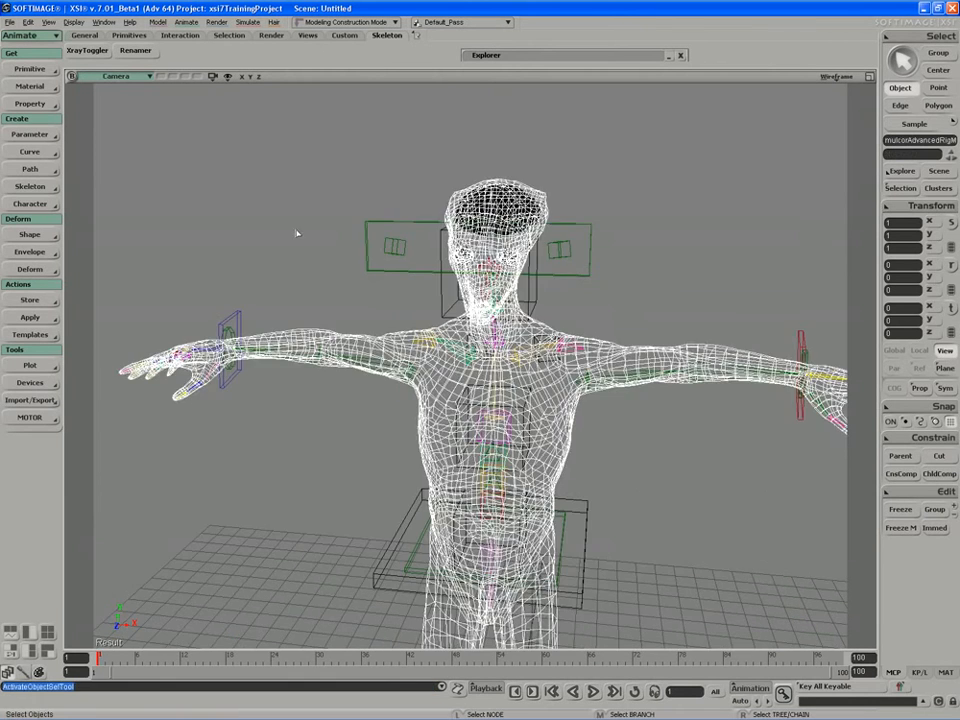
pyautogui.click(296, 233)
pyautogui.click(566, 358)
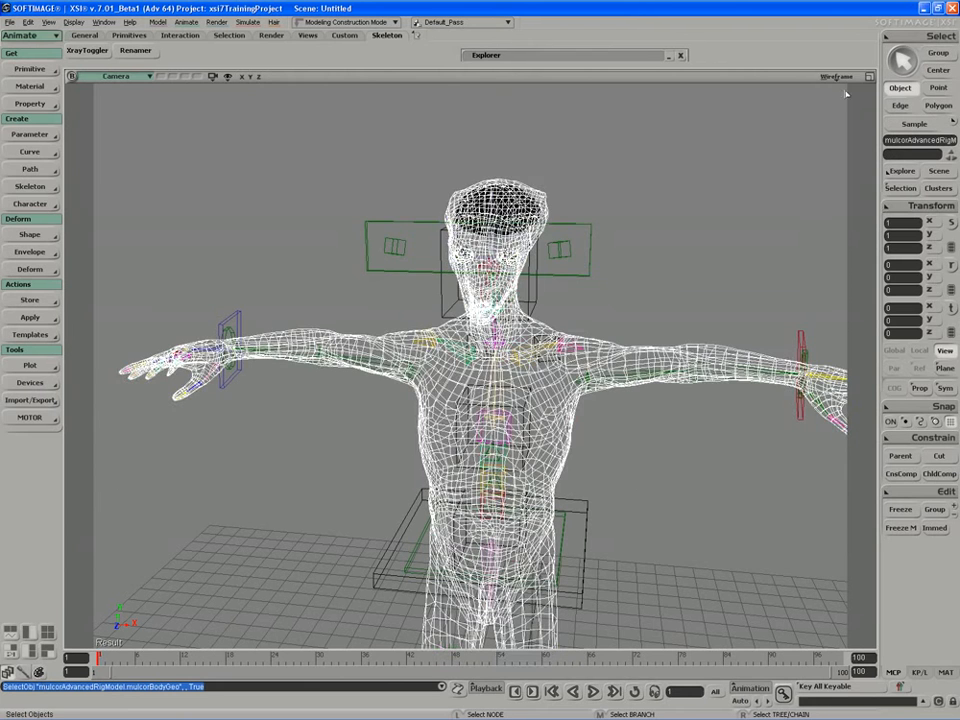
pyautogui.press('w')
pyautogui.press('s')
pyautogui.moveTo(555, 315)
pyautogui.mouseDown(button='right')
pyautogui.moveTo(482, 364)
pyautogui.moveTo(570, 360)
pyautogui.moveTo(520, 374)
pyautogui.mouseUp(button='right')
pyautogui.press('w')
pyautogui.press('s')
pyautogui.press('w')
pyautogui.press('s')
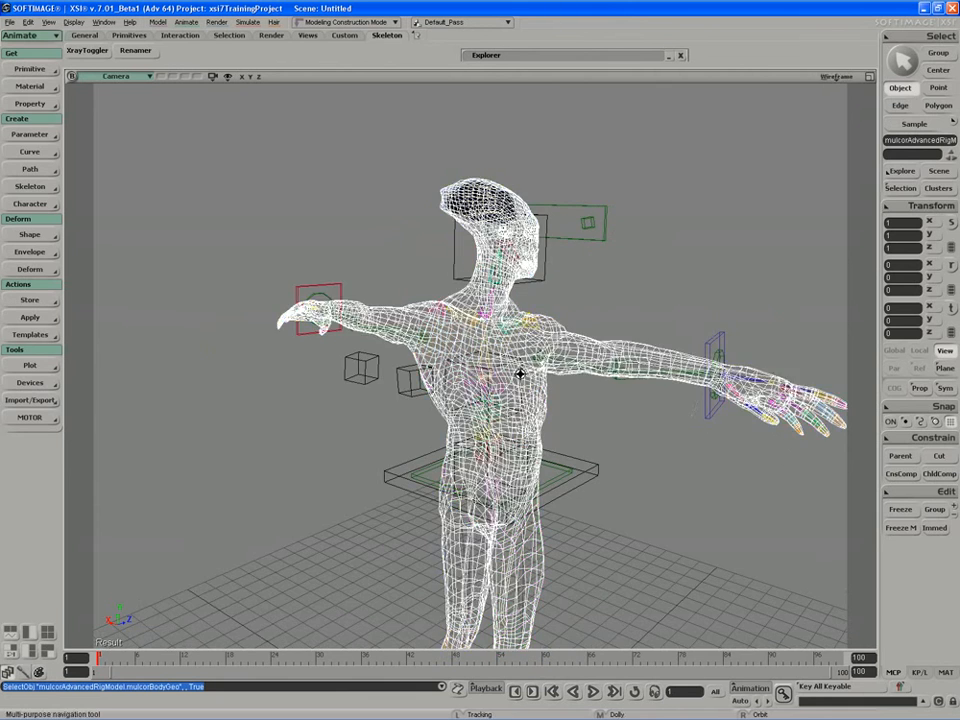
pyautogui.press('w')
pyautogui.press('s')
pyautogui.moveTo(587, 375)
pyautogui.mouseDown(button='right')
pyautogui.moveTo(470, 366)
pyautogui.moveTo(501, 314)
pyautogui.mouseUp(button='right')
pyautogui.press('w')
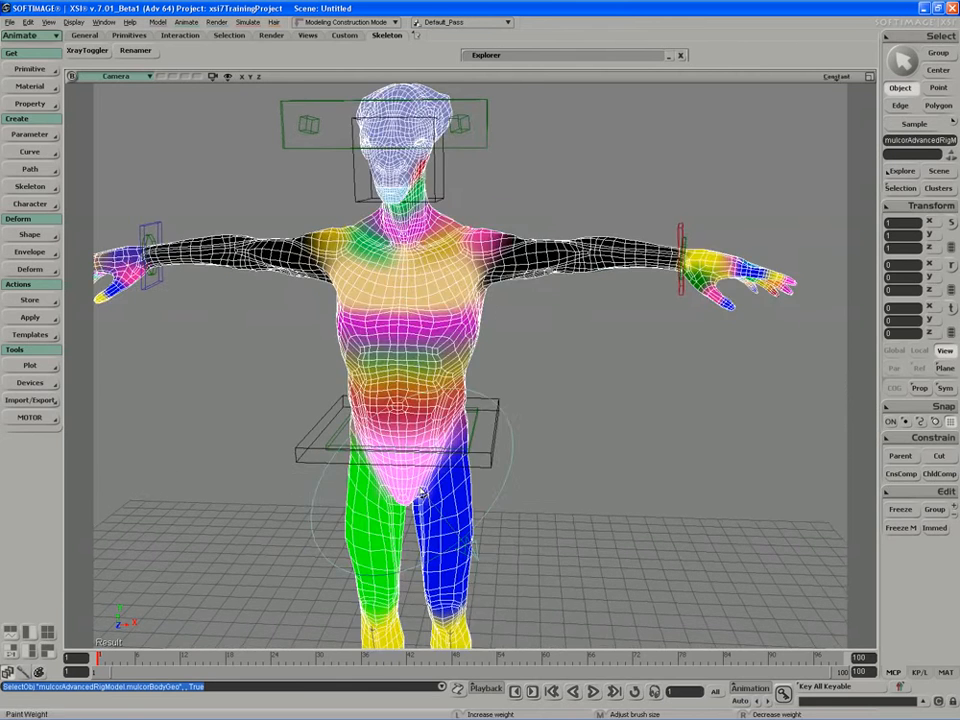